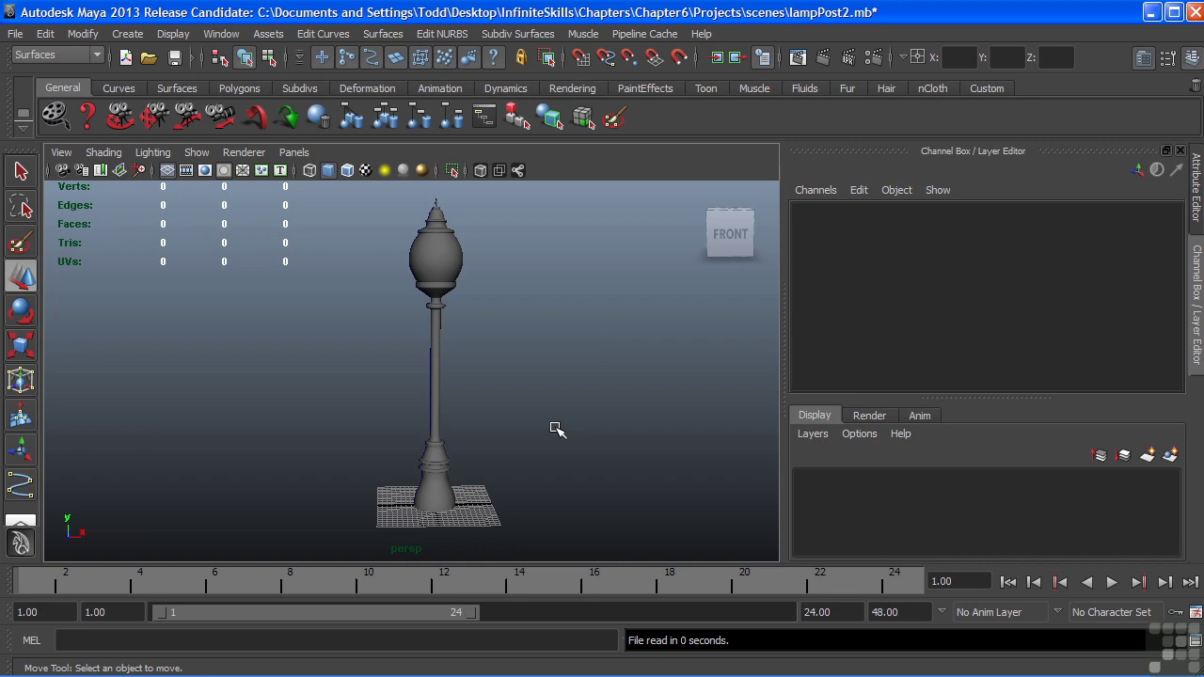
- Create a NURBS circle with the creation options reset to their defaults
{"action": "right_click_drag", "start_coordinate": [341, 392], "coordinate": [492, 373], "text": "alt"}
{"action": "left_click_drag", "start_coordinate": [492, 373], "coordinate": [555, 368], "text": "alt"}
{"action": "right_click_drag", "start_coordinate": [555, 368], "coordinate": [416, 319], "text": "alt"}
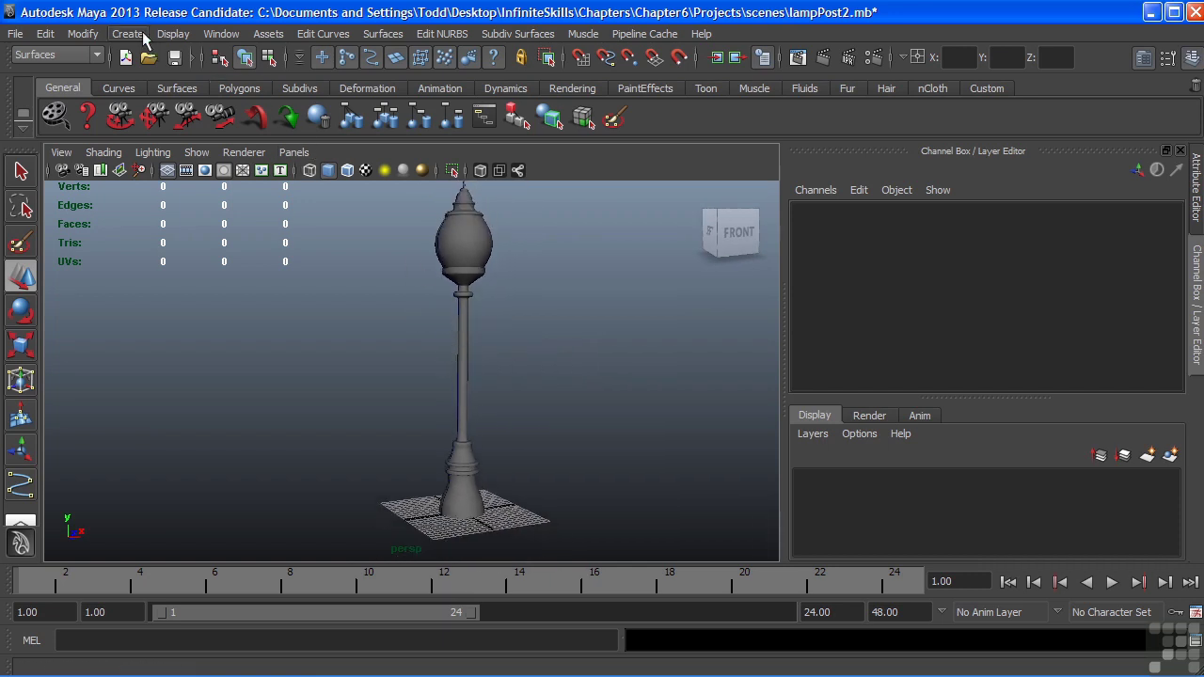
{"action": "left_click", "coordinate": [141, 36]}
{"action": "mouse_move", "coordinate": [148, 64]}
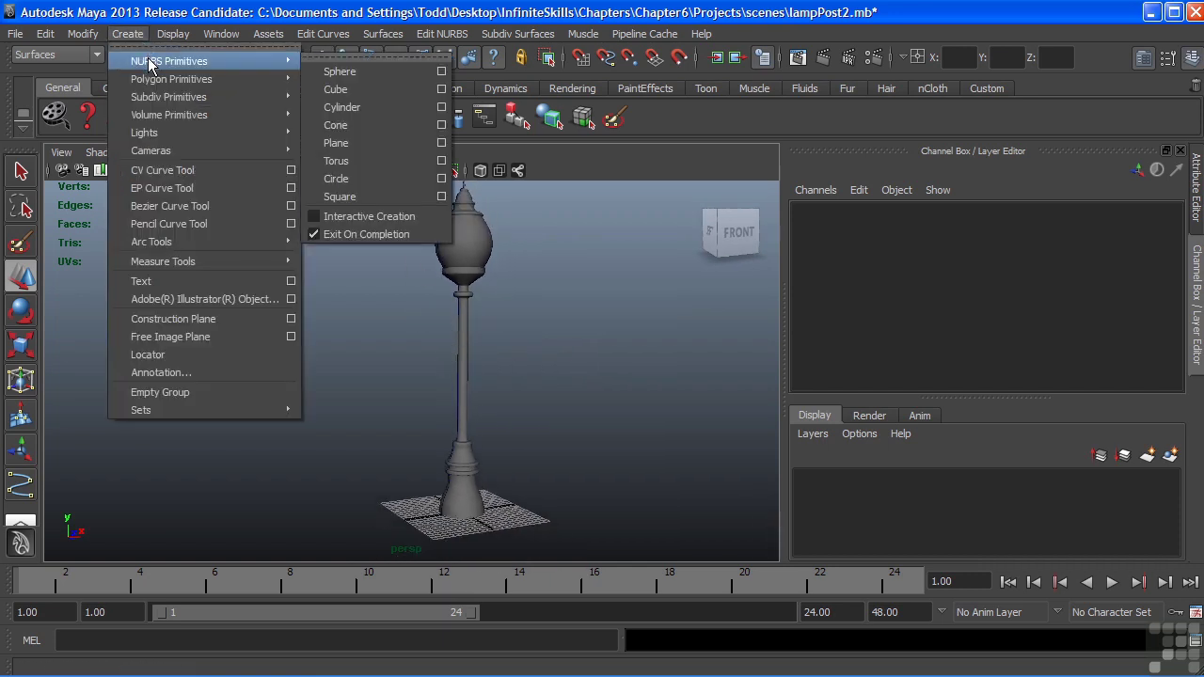
{"action": "left_click", "coordinate": [442, 179]}
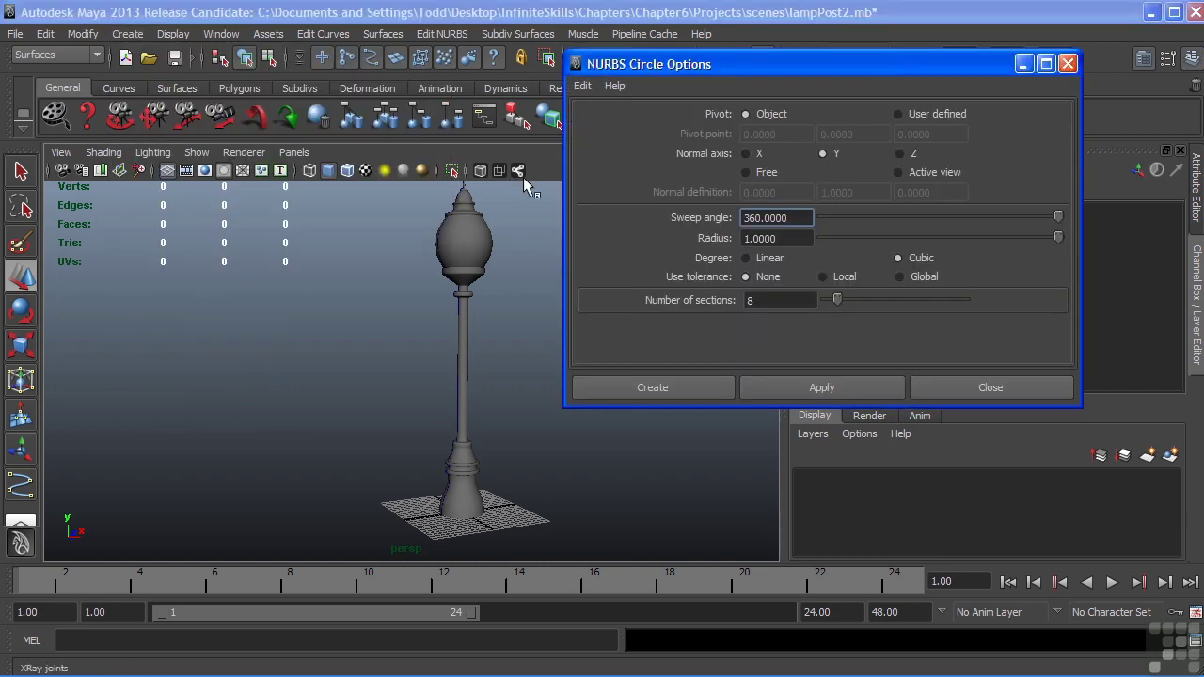
{"action": "left_click", "coordinate": [584, 86]}
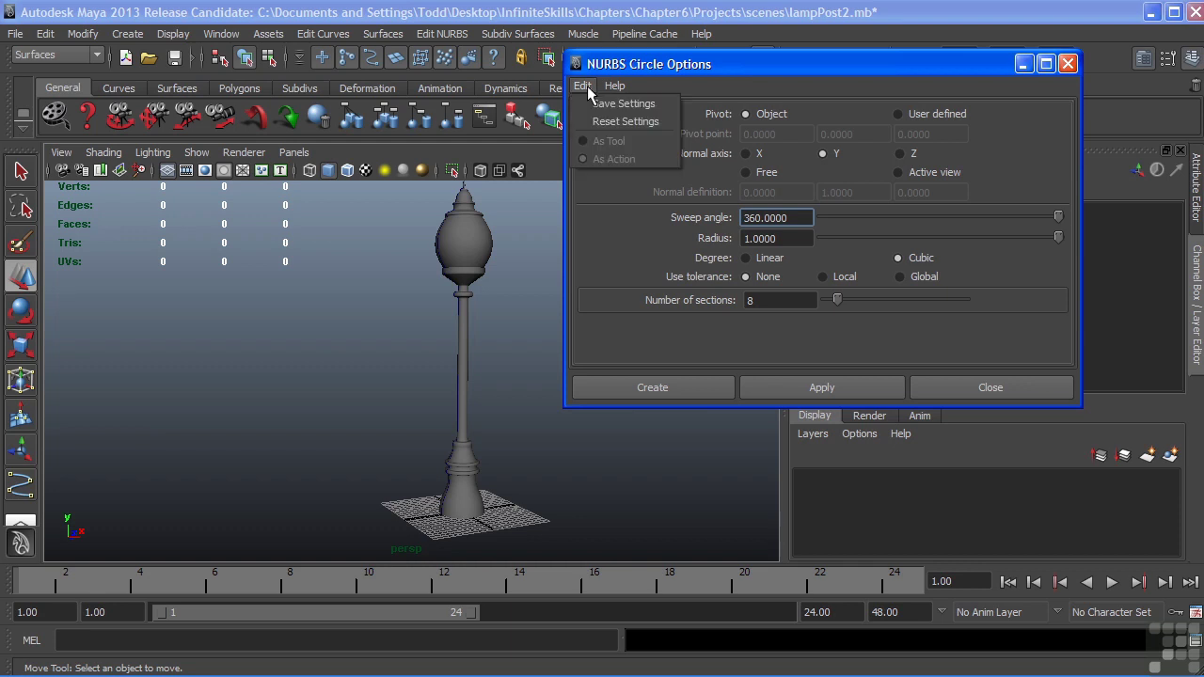
{"action": "left_click", "coordinate": [613, 125]}
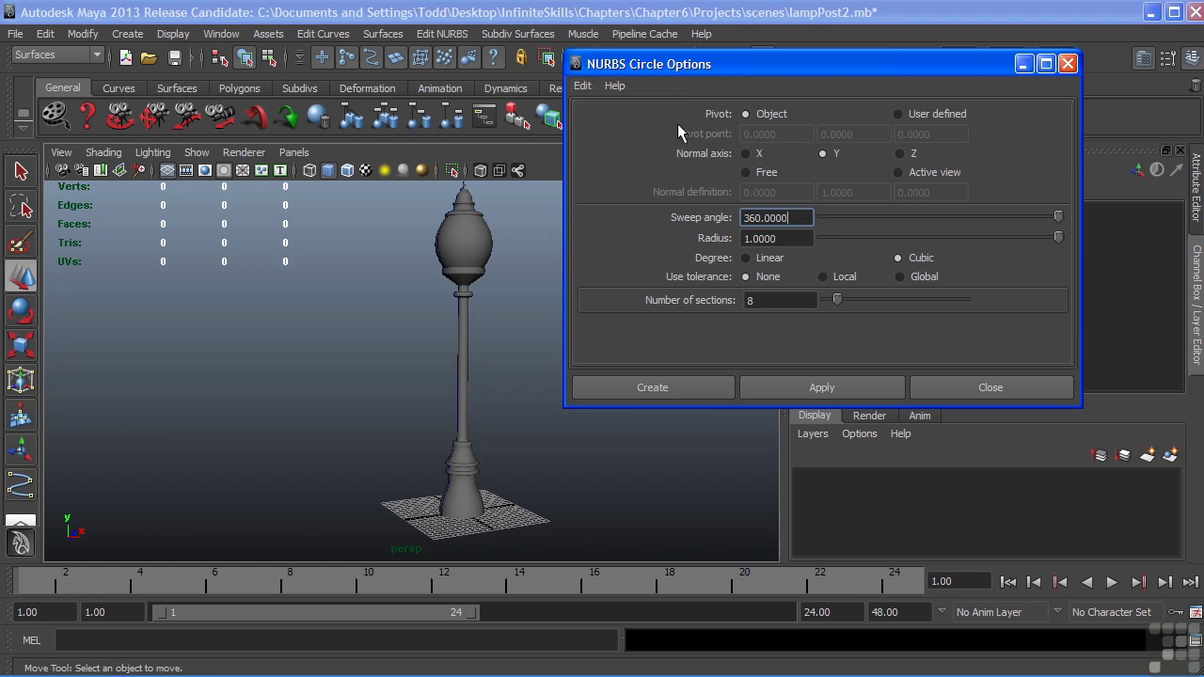
{"action": "left_click", "coordinate": [657, 387]}
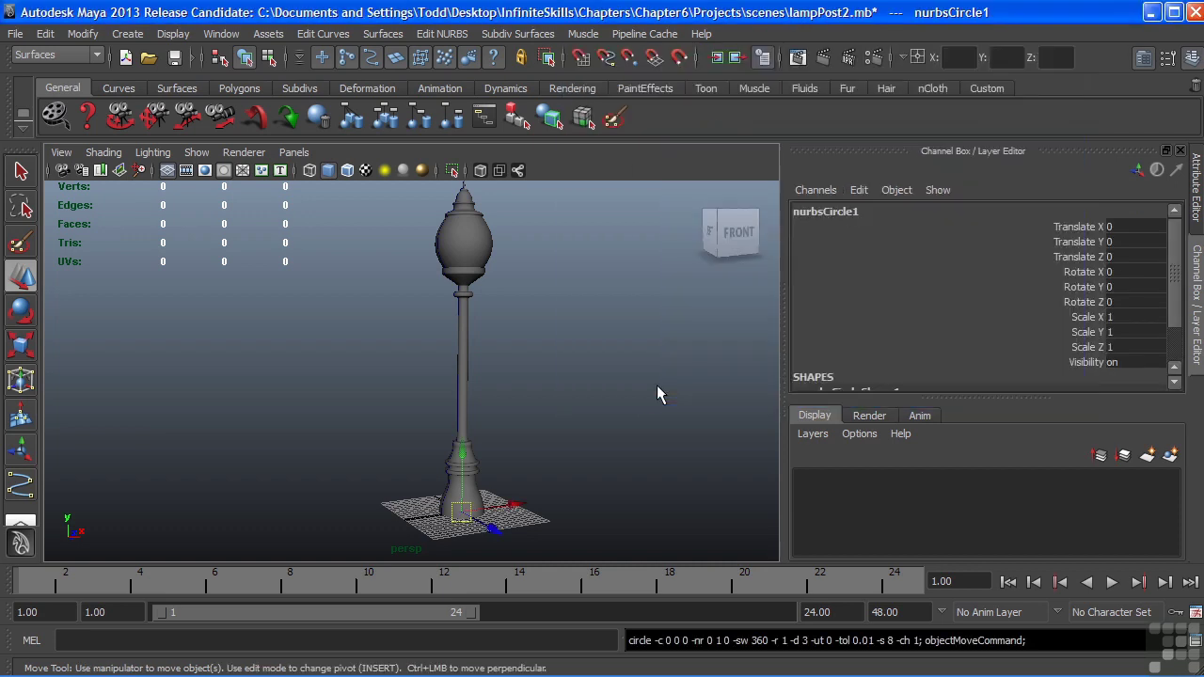
- Move the circle up beside the lamp post's shaft, to about X -5.9 and Y 35.2
{"action": "left_click_drag", "start_coordinate": [457, 434], "coordinate": [476, 348]}
{"action": "scroll", "coordinate": [551, 349], "scroll_direction": "up", "scroll_amount": 4}
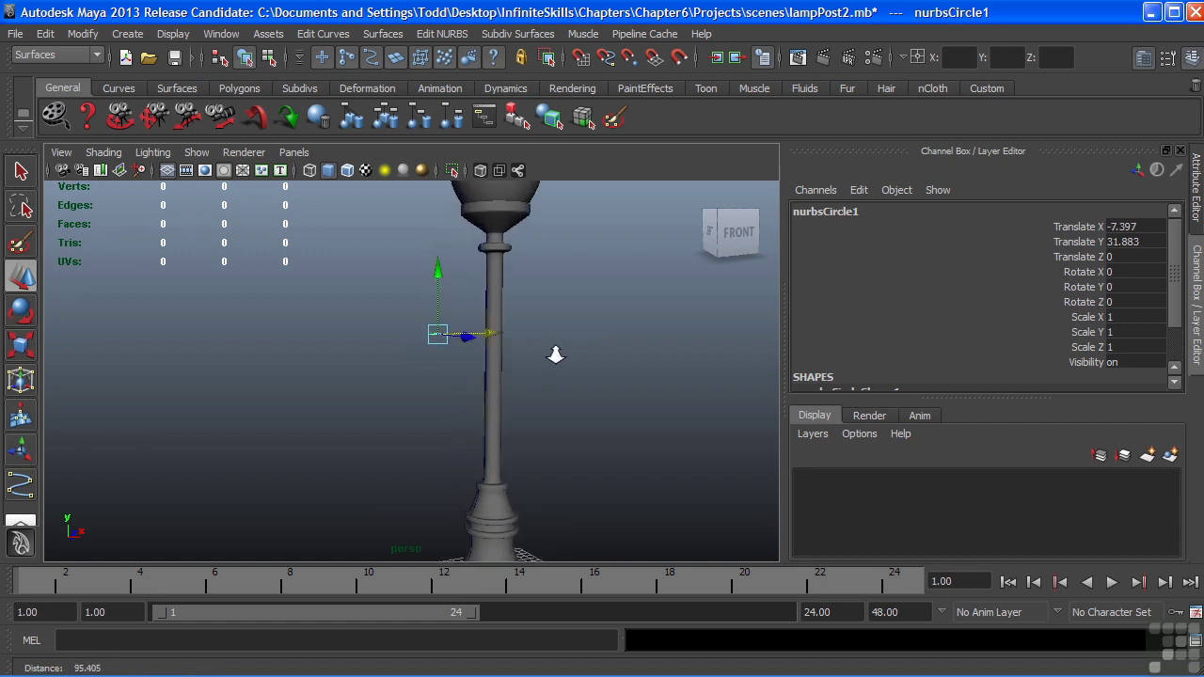
{"action": "left_click_drag", "start_coordinate": [417, 287], "coordinate": [417, 254]}
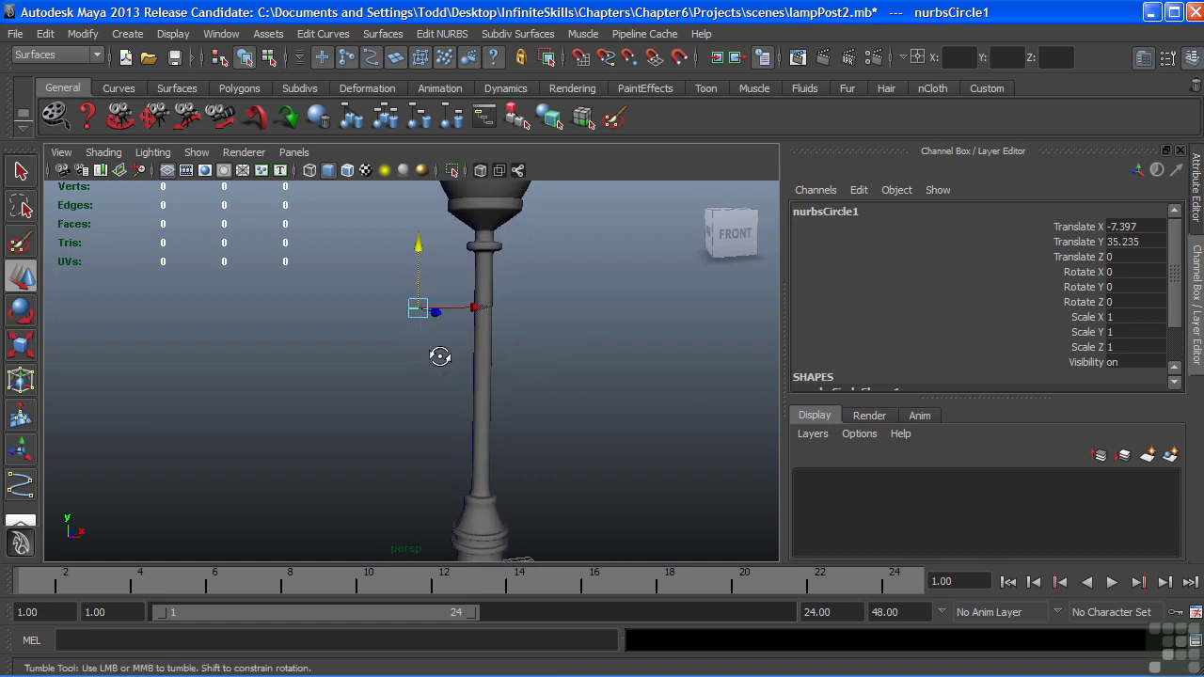
{"action": "right_click_drag", "start_coordinate": [438, 358], "coordinate": [511, 303], "text": "alt"}
{"action": "left_click_drag", "start_coordinate": [478, 311], "coordinate": [499, 313]}
- Rotate the circle 90 degrees around Z so that it faces the post
{"action": "key", "text": "e"}
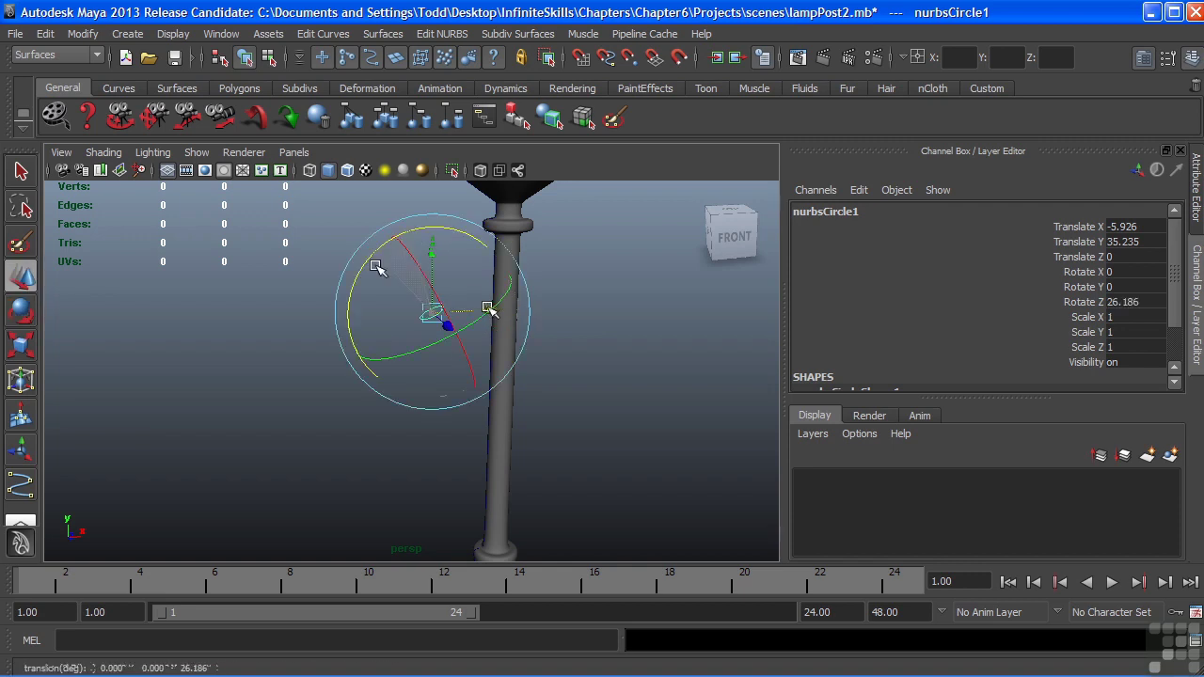
{"action": "left_click_drag", "start_coordinate": [376, 263], "coordinate": [488, 310]}
{"action": "type", "text": "90"}
{"action": "key", "text": "Return"}
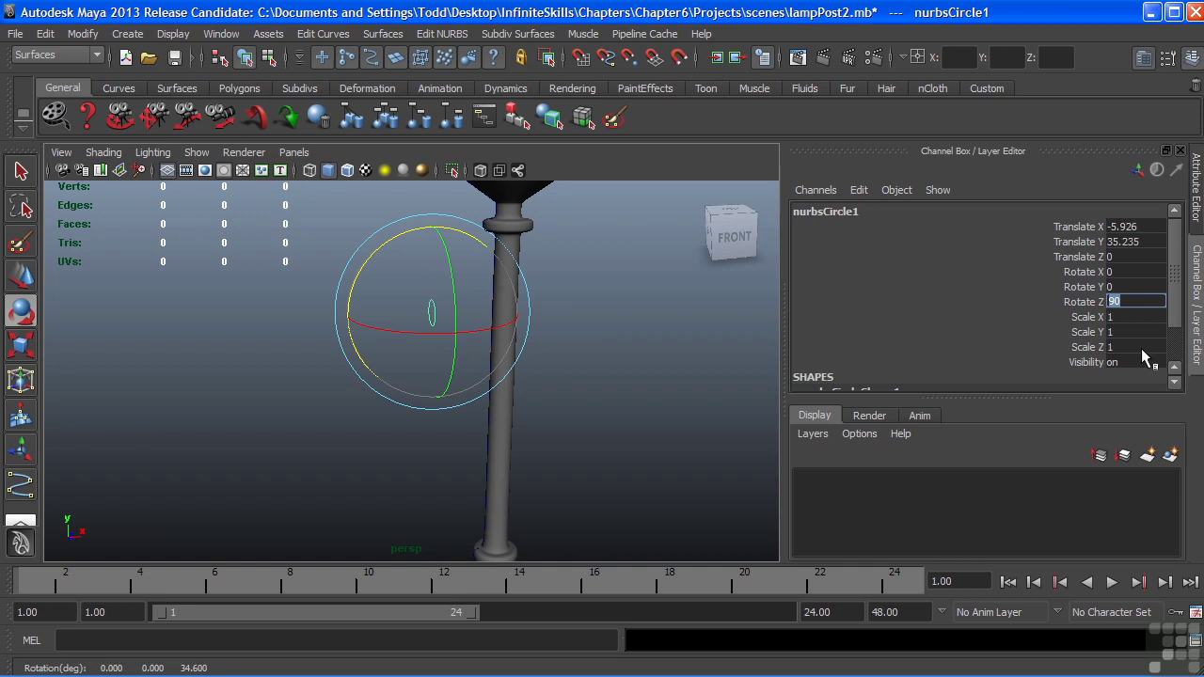
- Move the circle along X closer to the post, to about -3.7
{"action": "left_click_drag", "start_coordinate": [511, 319], "coordinate": [567, 365], "text": "alt"}
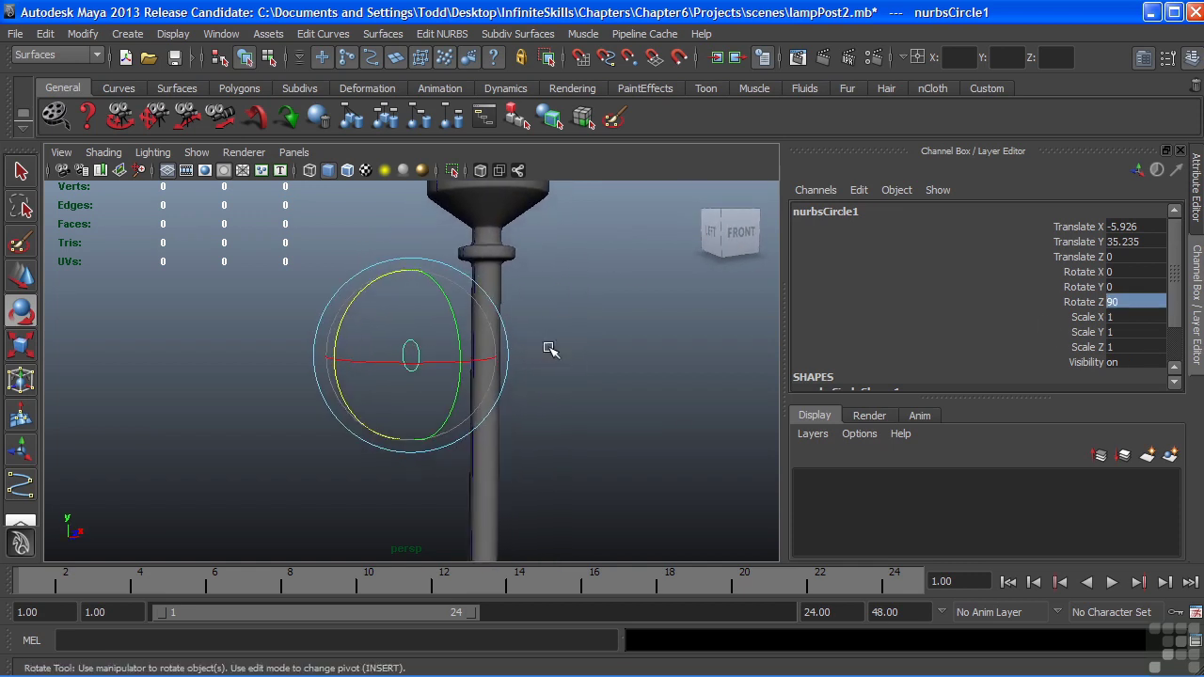
{"action": "middle_click_drag", "start_coordinate": [551, 349], "coordinate": [536, 340], "text": "alt"}
{"action": "mouse_move", "coordinate": [531, 354]}
{"action": "left_mouse_down", "text": "alt"}
{"action": "mouse_move", "coordinate": [515, 371]}
{"action": "mouse_move", "coordinate": [486, 370]}
{"action": "mouse_move", "coordinate": [546, 363]}
{"action": "left_mouse_up", "text": "alt"}
{"action": "key", "text": "w"}
{"action": "left_click_drag", "start_coordinate": [402, 382], "coordinate": [502, 395]}
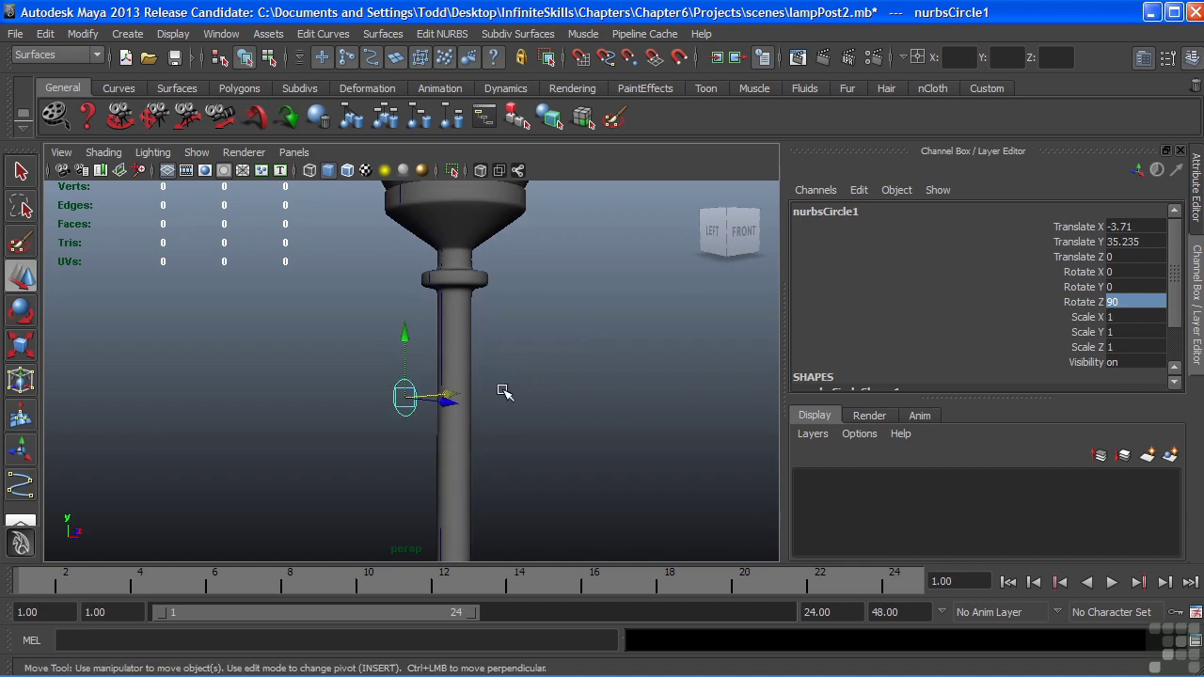
- Project the circle onto the lamp post's surface along the active side view with Project Curve on Surface
{"action": "left_click", "coordinate": [457, 34]}
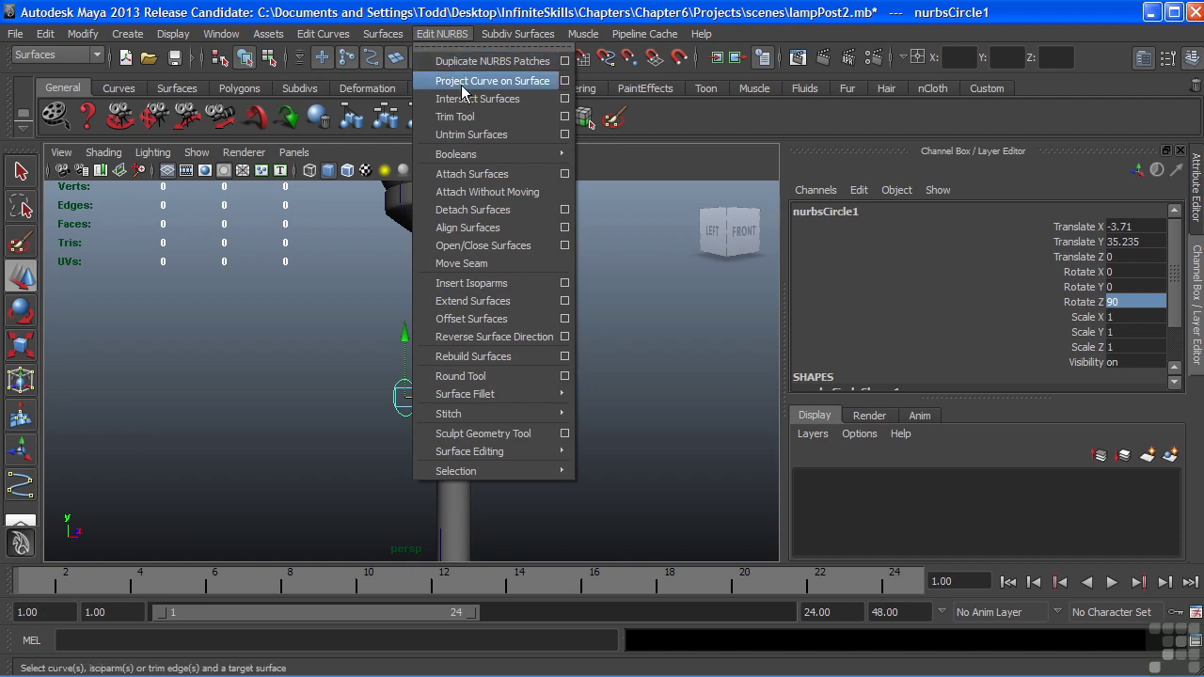
{"action": "left_click", "coordinate": [565, 82]}
{"action": "left_click_drag", "start_coordinate": [675, 143], "coordinate": [711, 123]}
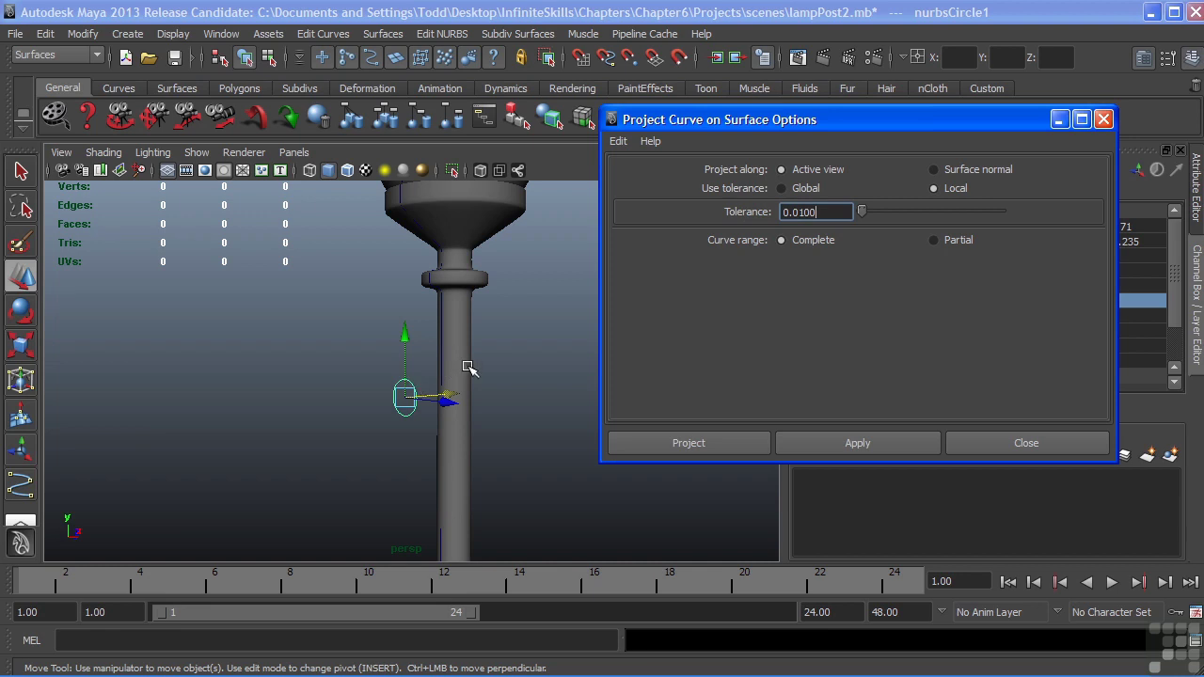
{"action": "key", "text": "space"}
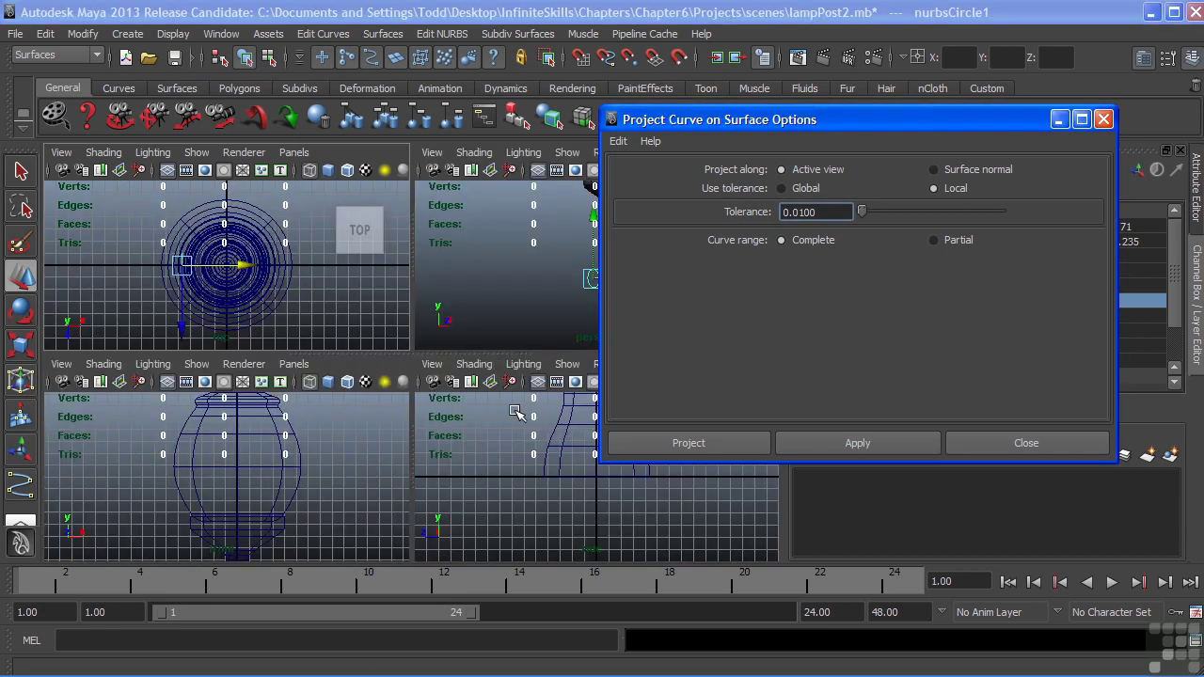
{"action": "key", "text": "space"}
{"action": "scroll", "coordinate": [502, 453], "scroll_direction": "down", "scroll_amount": 5}
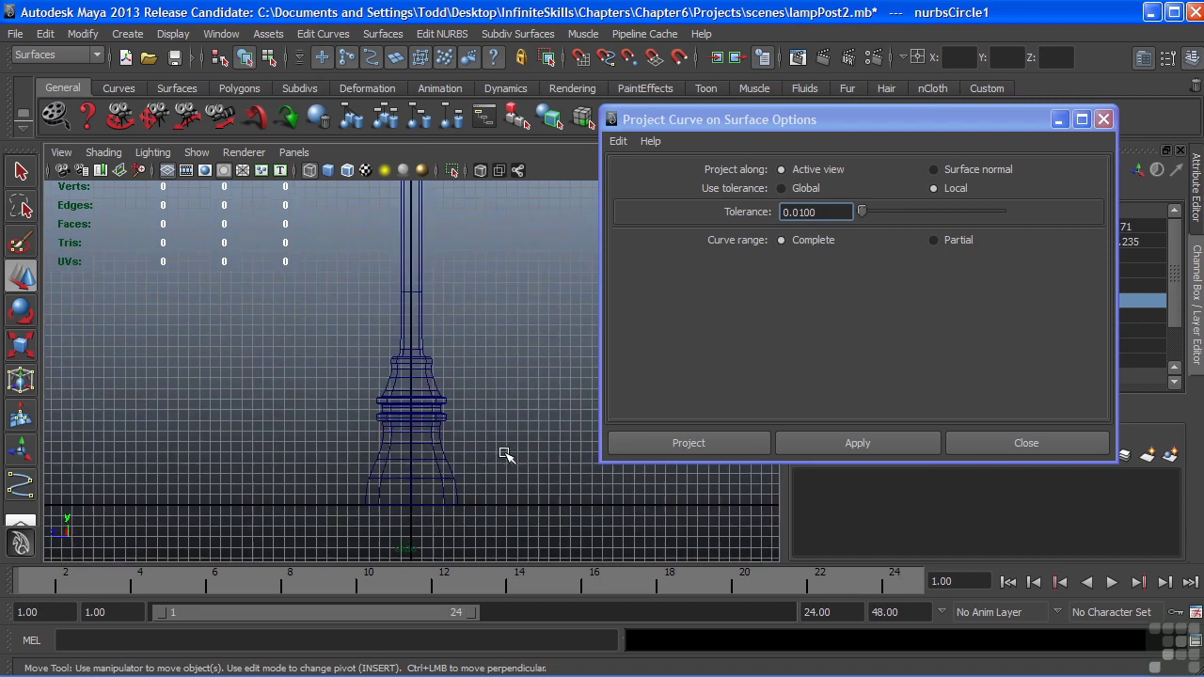
{"action": "scroll", "coordinate": [465, 357], "scroll_direction": "up", "scroll_amount": 5}
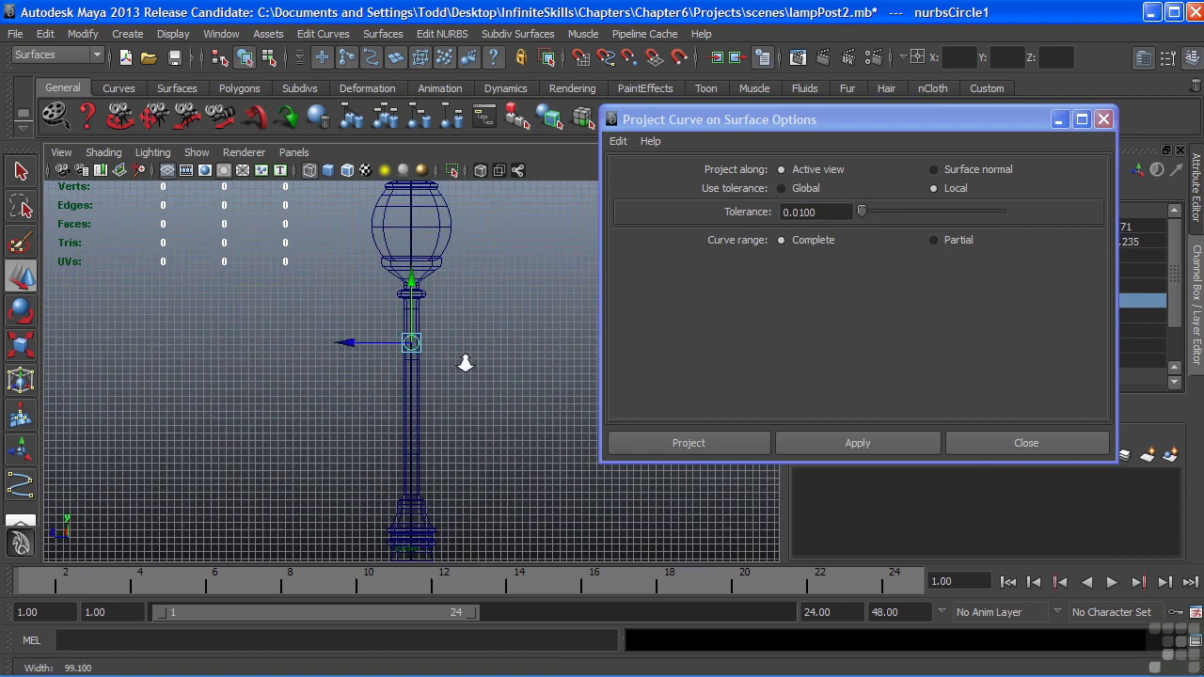
{"action": "right_click_drag", "start_coordinate": [472, 333], "coordinate": [461, 364], "text": "alt"}
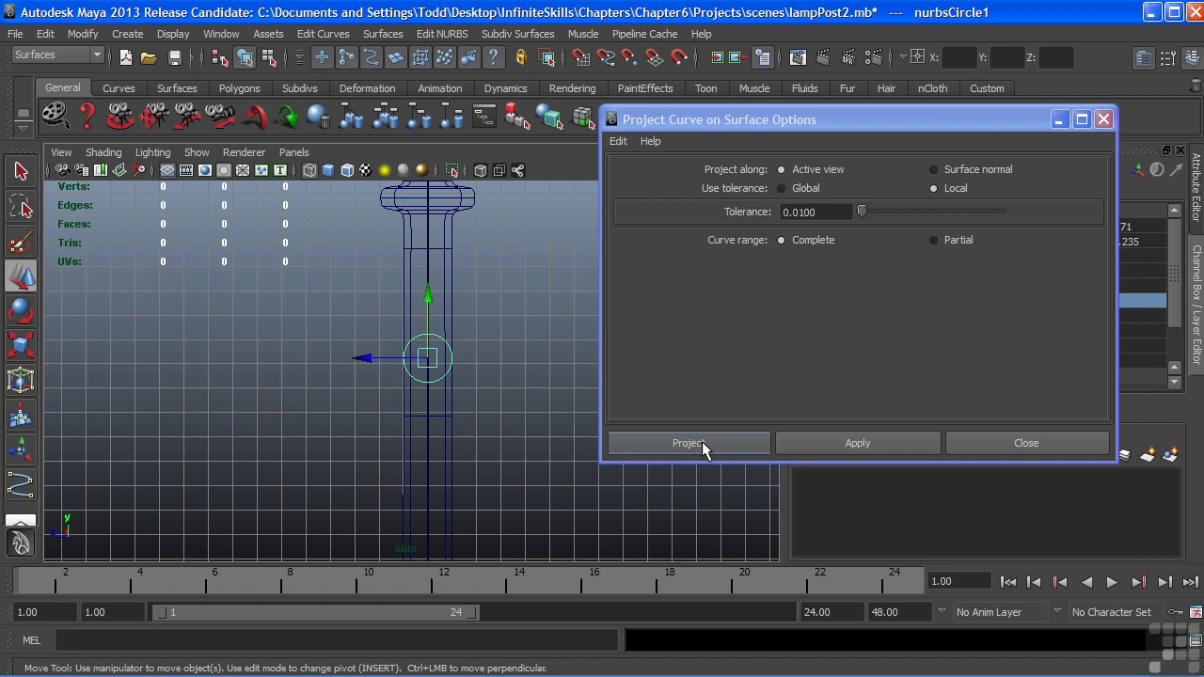
{"action": "left_click", "coordinate": [450, 430], "text": "shift"}
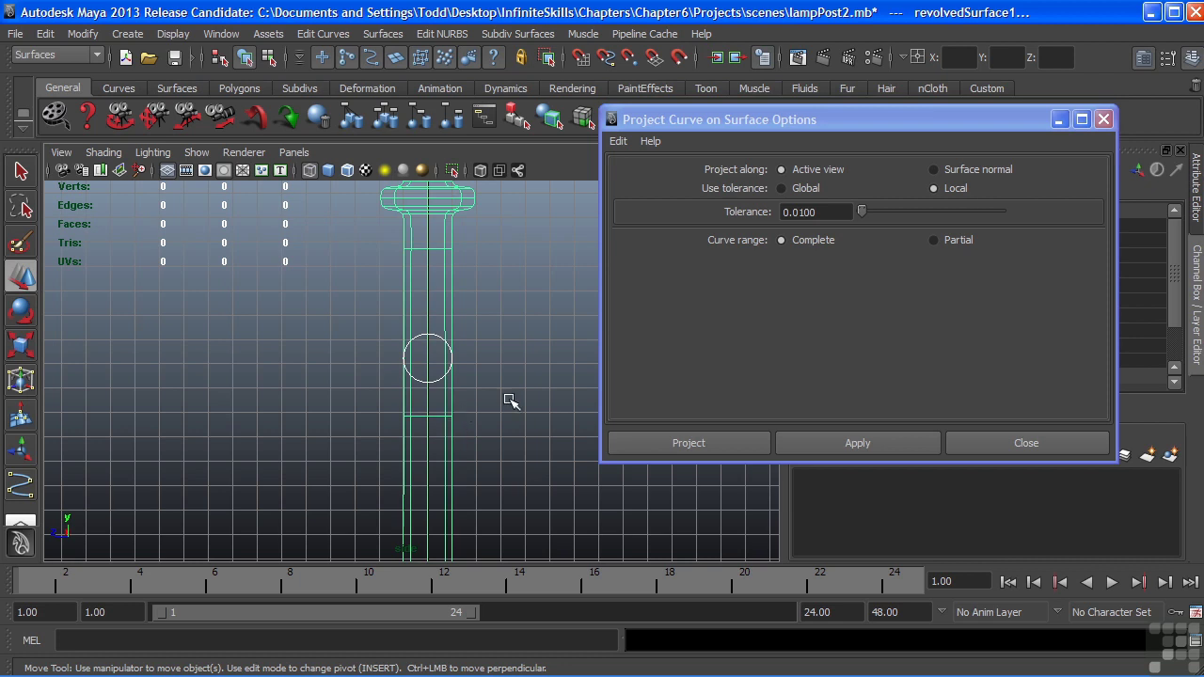
{"action": "left_click", "coordinate": [678, 451]}
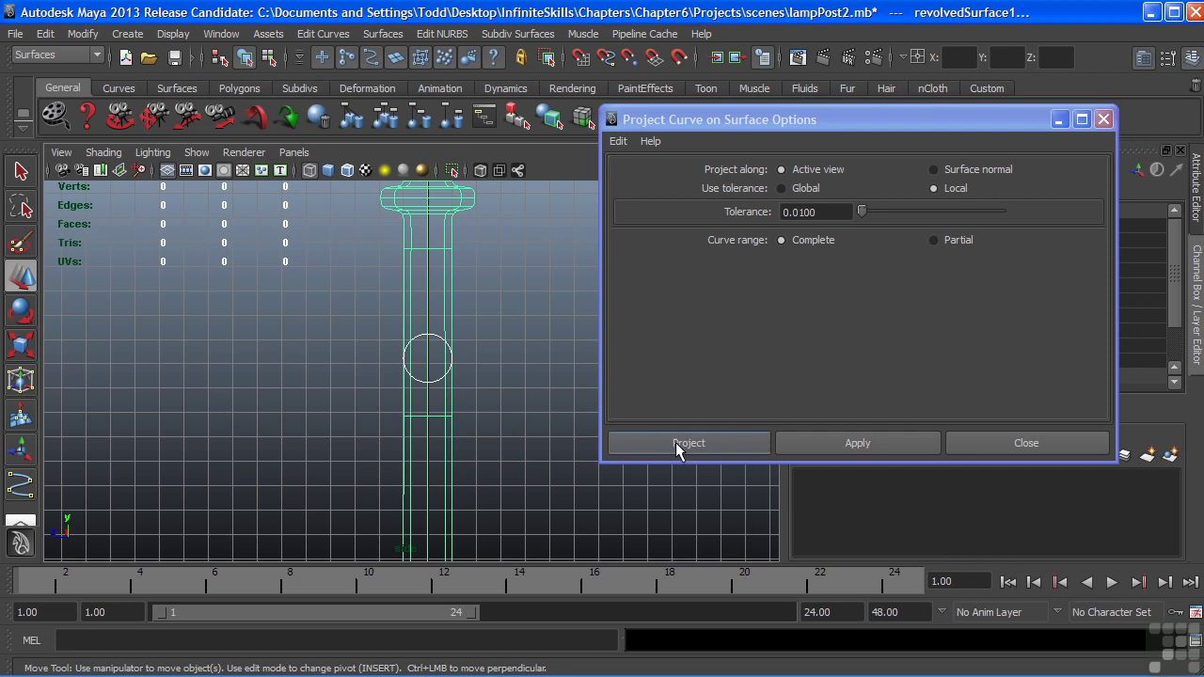
{"action": "key", "text": "ctrl+a"}
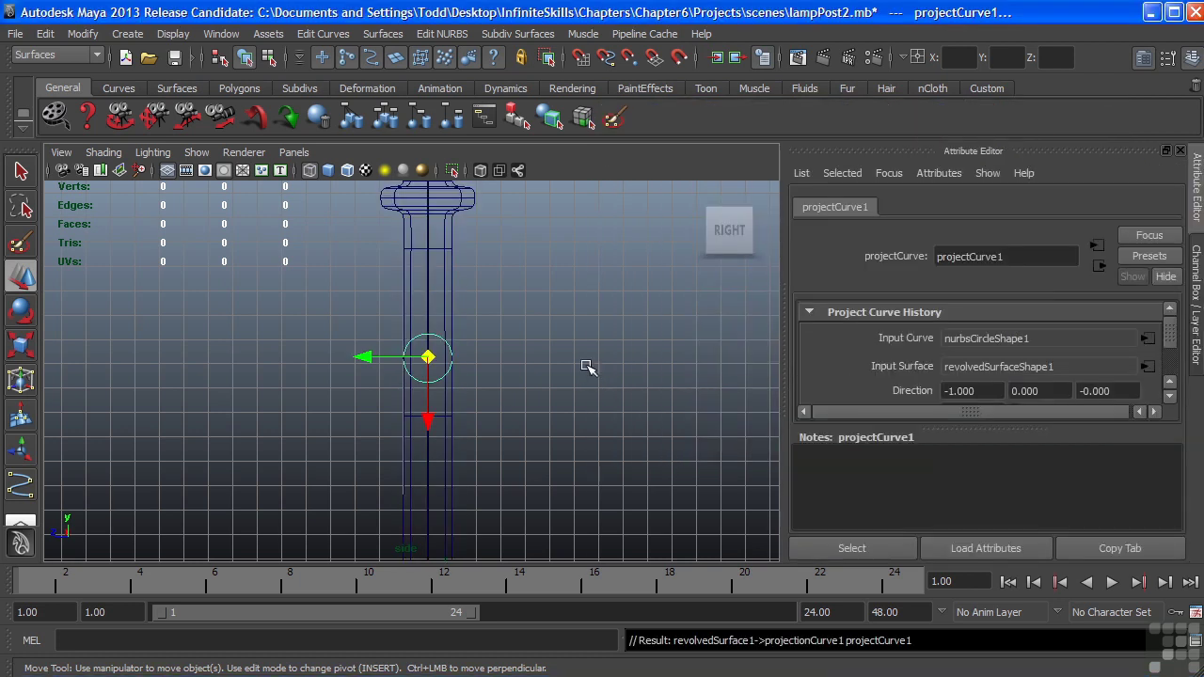
- In the perspective view, scale the original circle uniformly down to about 0.66 to shrink its projection on the post
{"action": "key", "text": "space"}
{"action": "key", "text": "space"}
{"action": "right_click_drag", "start_coordinate": [395, 370], "coordinate": [559, 315], "text": "alt"}
{"action": "left_click_drag", "start_coordinate": [559, 314], "coordinate": [540, 364], "text": "alt"}
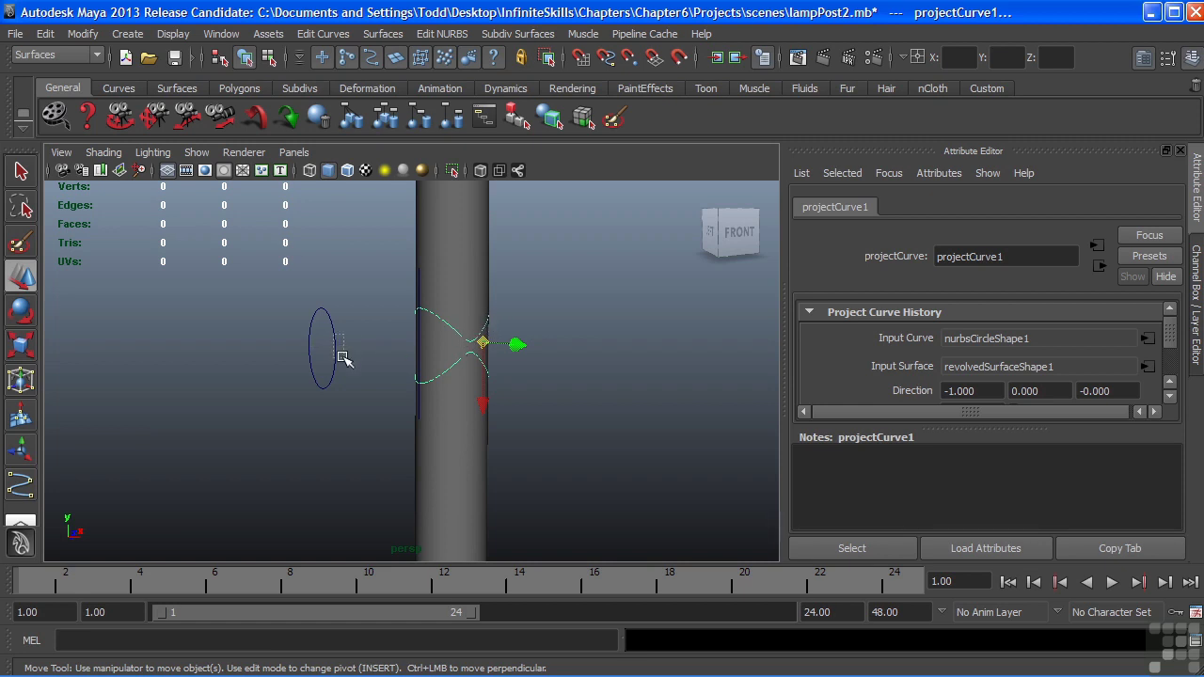
{"action": "left_click", "coordinate": [342, 358]}
{"action": "left_click_drag", "start_coordinate": [446, 336], "coordinate": [506, 346], "text": "alt"}
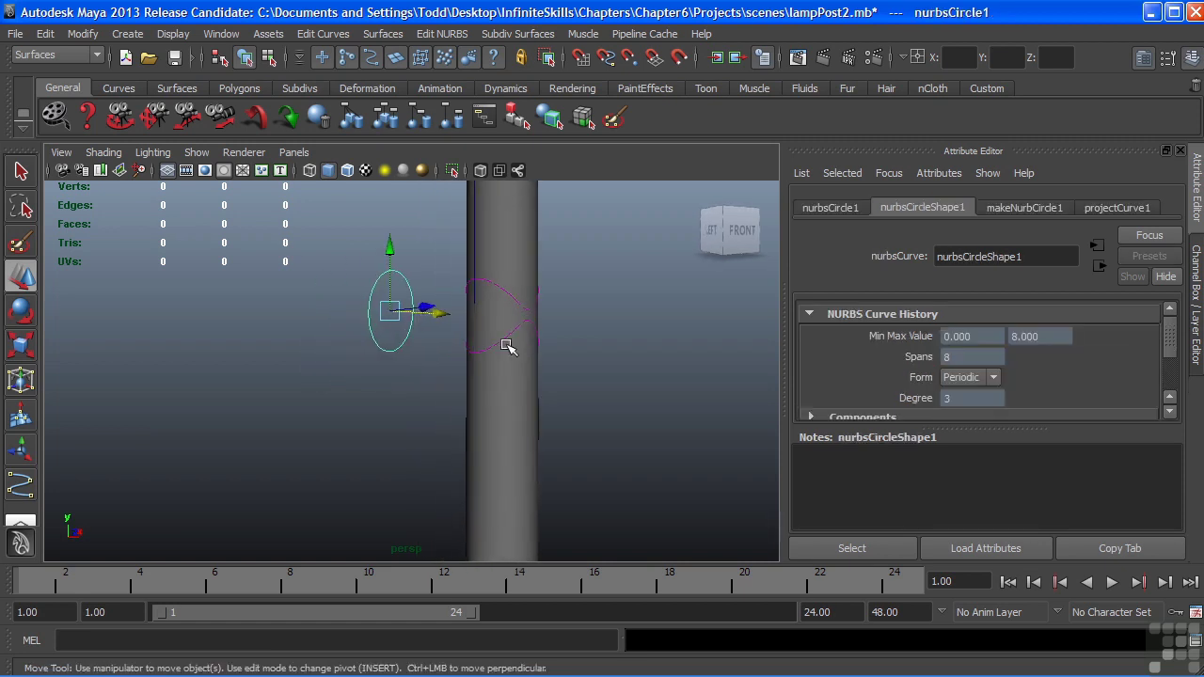
{"action": "left_click_drag", "start_coordinate": [564, 319], "coordinate": [454, 342], "text": "alt"}
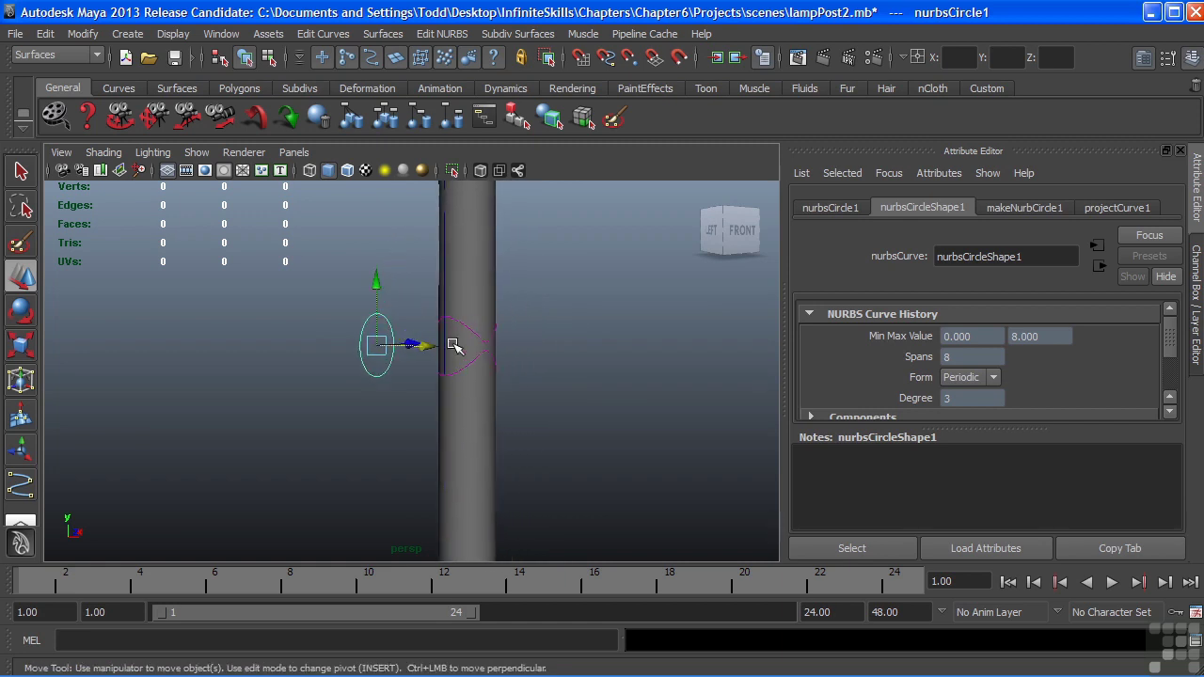
{"action": "left_click_drag", "start_coordinate": [376, 344], "coordinate": [506, 297], "text": "alt"}
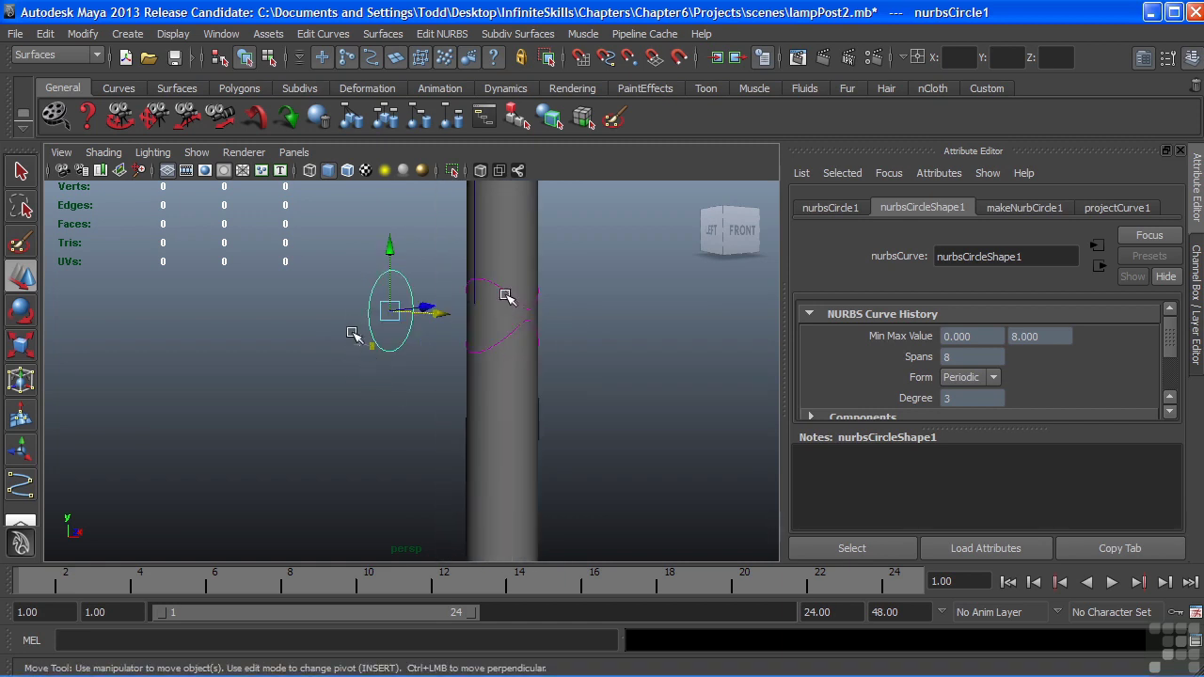
{"action": "key", "text": "r"}
{"action": "mouse_move", "coordinate": [371, 340]}
{"action": "left_mouse_down", "text": "alt"}
{"action": "mouse_move", "coordinate": [384, 344]}
{"action": "mouse_move", "coordinate": [363, 347]}
{"action": "left_mouse_up", "text": "alt"}
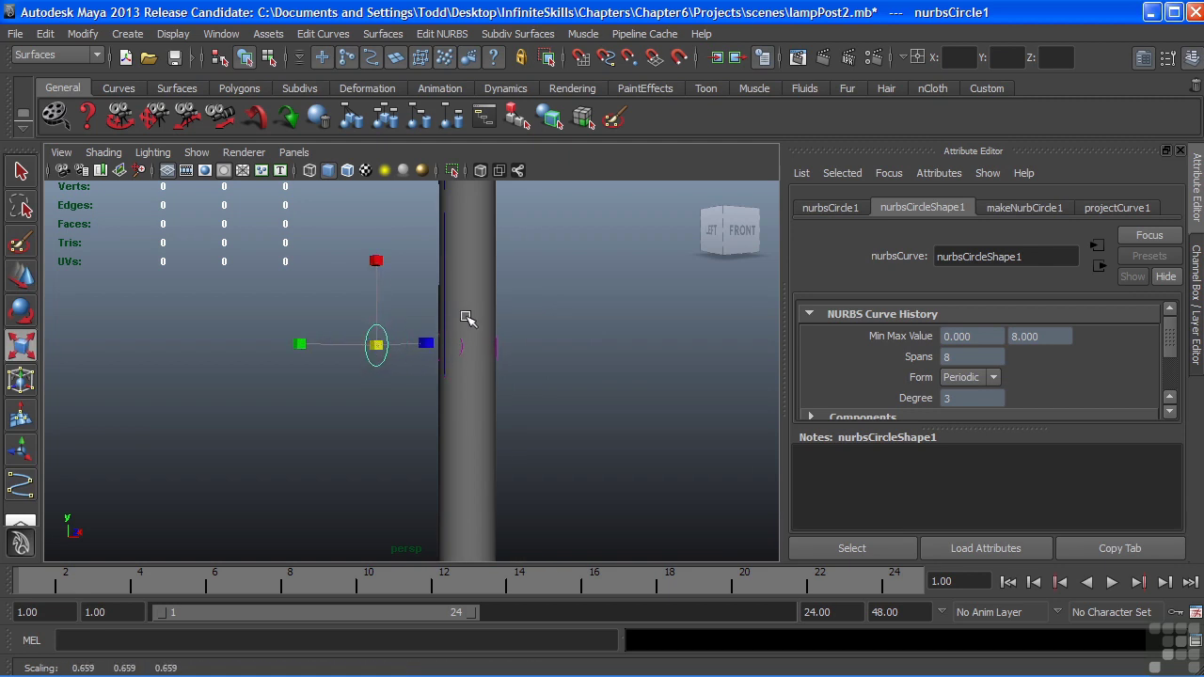
- Examine the projected curves in wireframe, selecting the separate segments on the near side and the curve on the post's far side
{"action": "mouse_move", "coordinate": [484, 376]}
{"action": "left_mouse_down", "text": "alt"}
{"action": "mouse_move", "coordinate": [473, 384]}
{"action": "mouse_move", "coordinate": [530, 338]}
{"action": "mouse_move", "coordinate": [548, 346]}
{"action": "mouse_move", "coordinate": [470, 378]}
{"action": "mouse_move", "coordinate": [498, 378]}
{"action": "mouse_move", "coordinate": [478, 390]}
{"action": "left_mouse_up", "text": "alt"}
{"action": "left_click", "coordinate": [479, 366]}
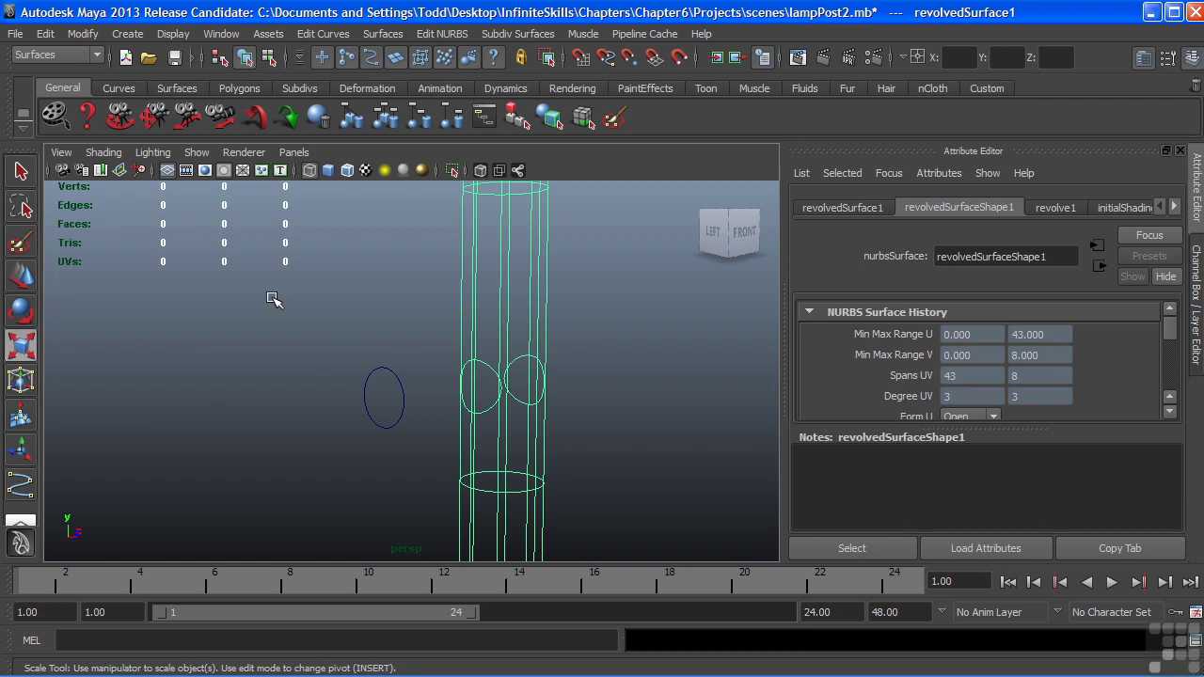
{"action": "left_click", "coordinate": [487, 366]}
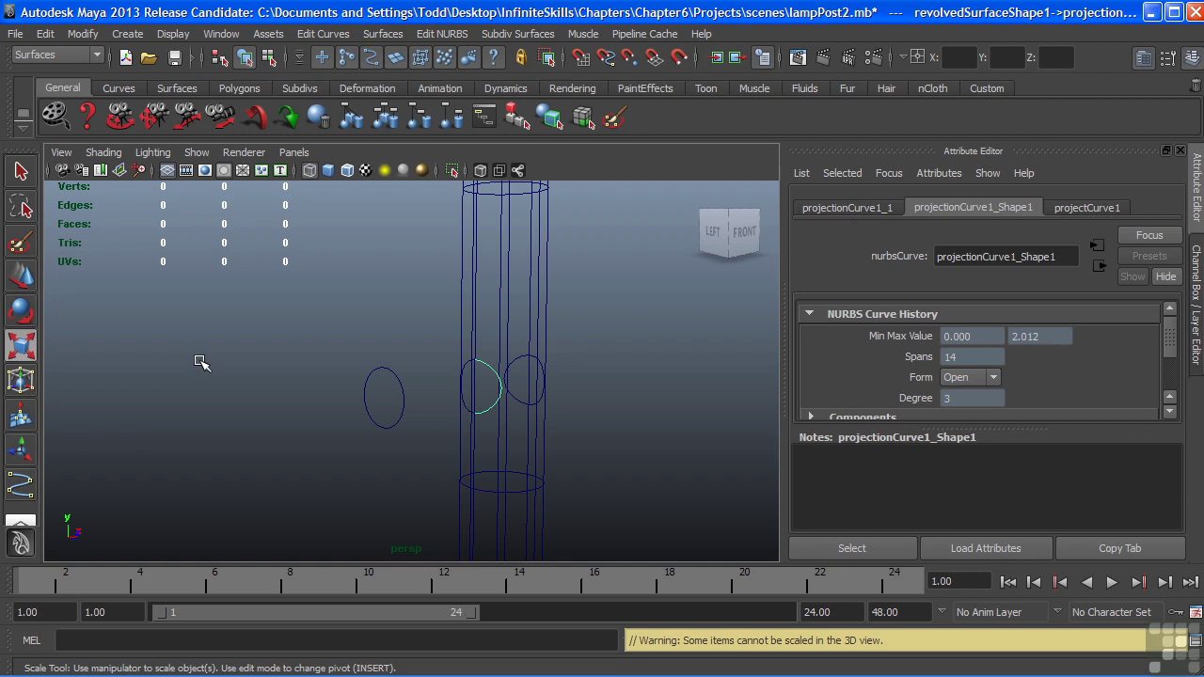
{"action": "right_click_drag", "start_coordinate": [483, 371], "coordinate": [583, 364], "text": "alt"}
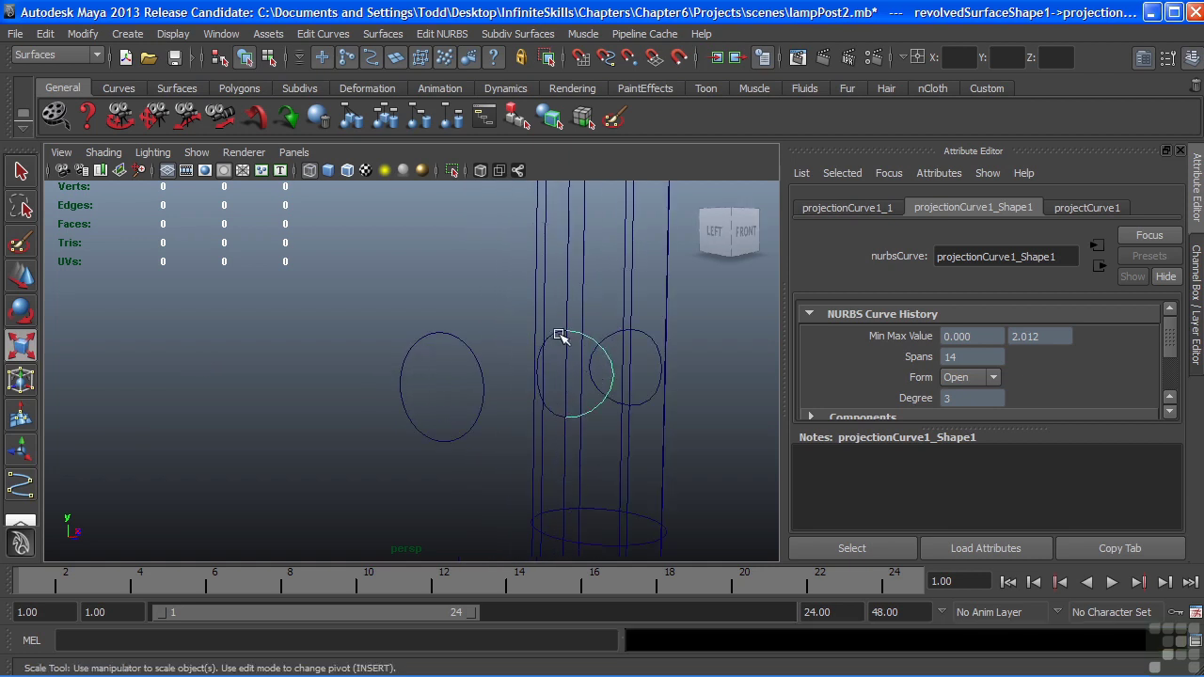
{"action": "left_click", "coordinate": [558, 337]}
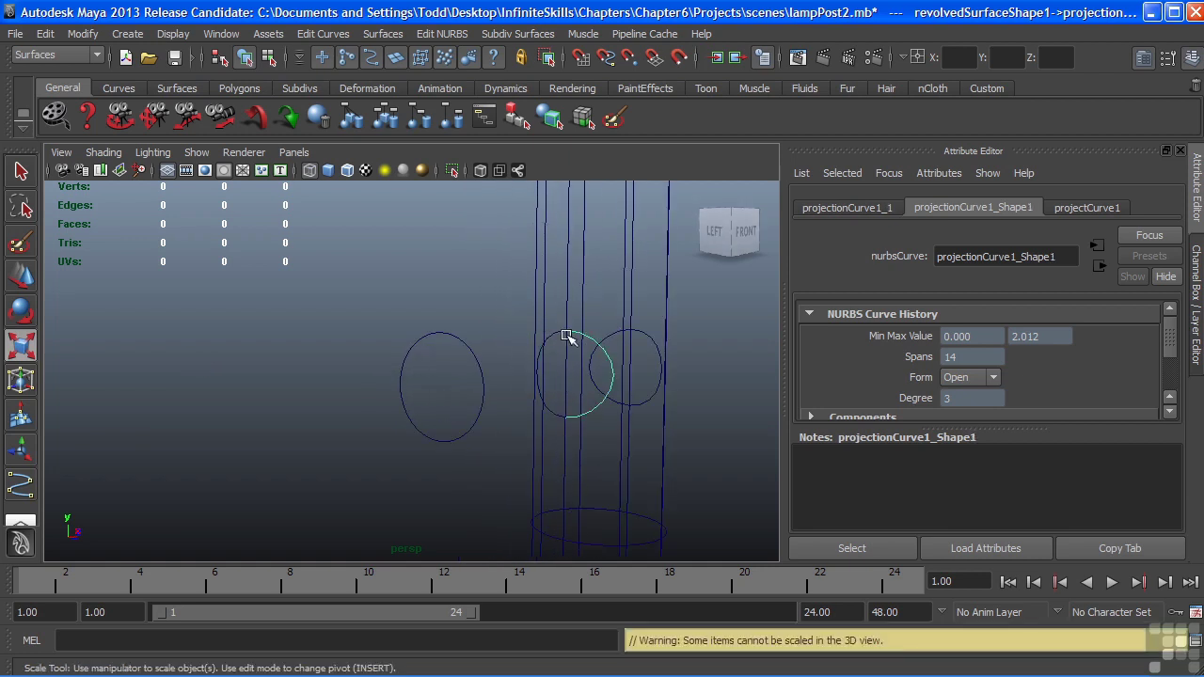
{"action": "middle_click_drag", "start_coordinate": [570, 339], "coordinate": [479, 328], "text": "alt"}
{"action": "left_click", "coordinate": [485, 333]}
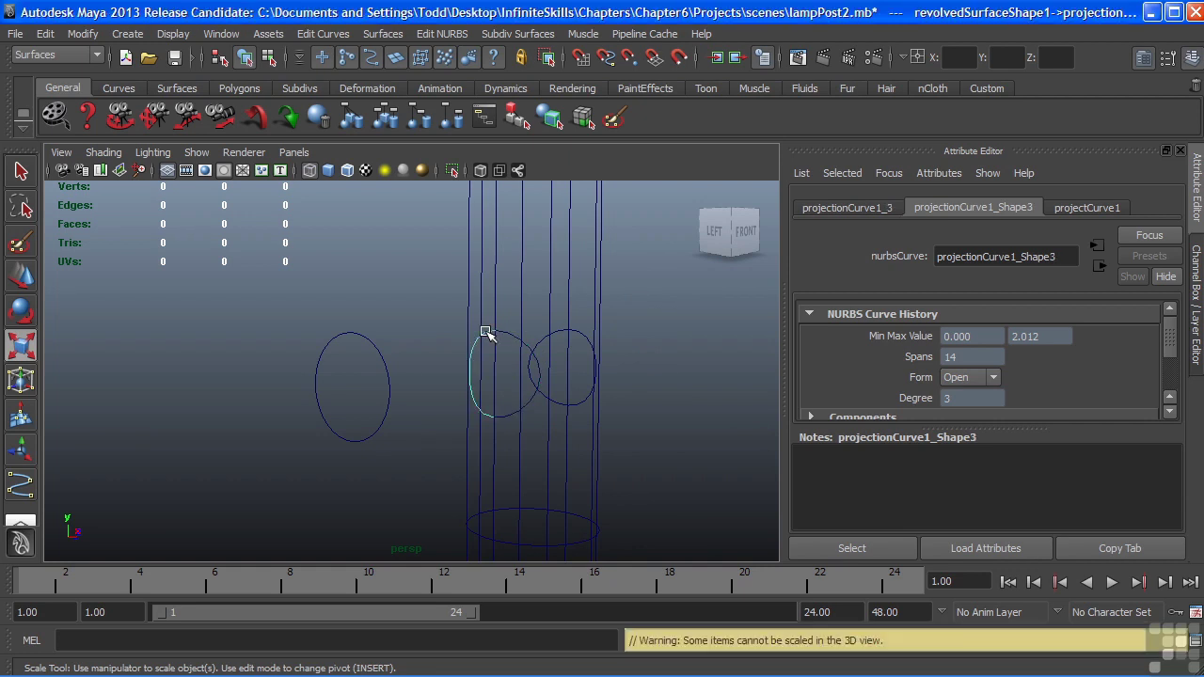
{"action": "left_click_drag", "start_coordinate": [570, 395], "coordinate": [593, 350], "text": "alt"}
{"action": "left_click", "coordinate": [379, 352]}
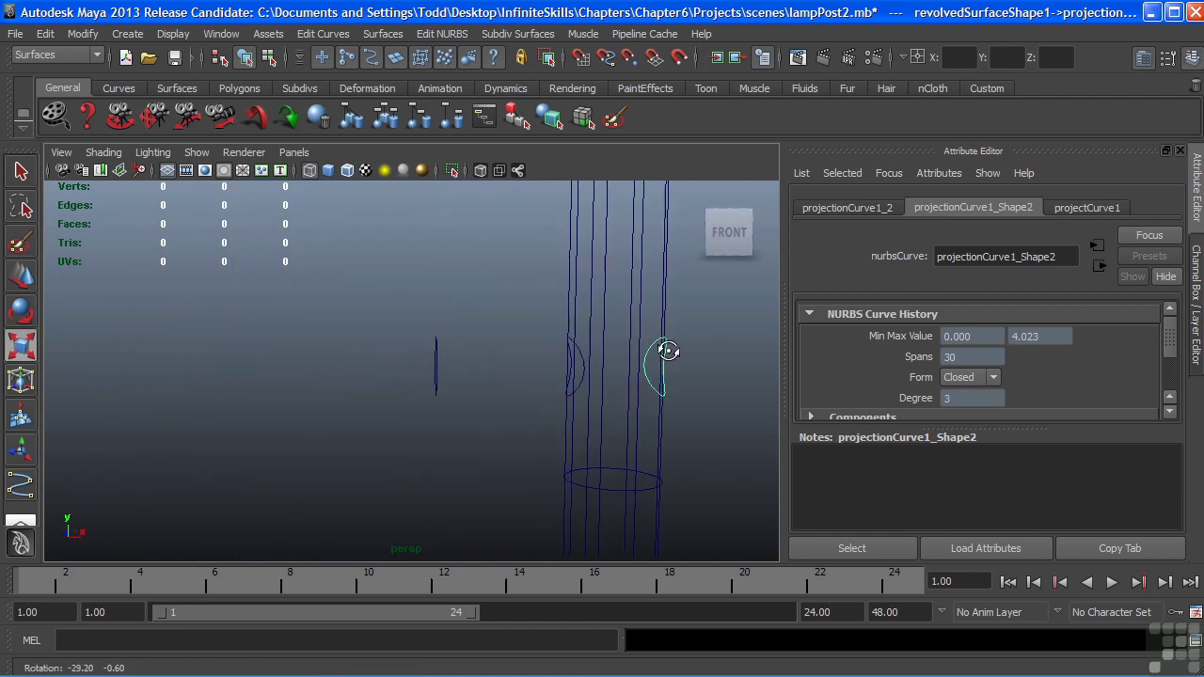
{"action": "mouse_move", "coordinate": [668, 350]}
{"action": "left_mouse_down", "text": "alt"}
{"action": "mouse_move", "coordinate": [564, 347]}
{"action": "mouse_move", "coordinate": [645, 347]}
{"action": "left_mouse_up", "text": "alt"}
{"action": "right_click_drag", "start_coordinate": [645, 347], "coordinate": [534, 345], "text": "alt"}
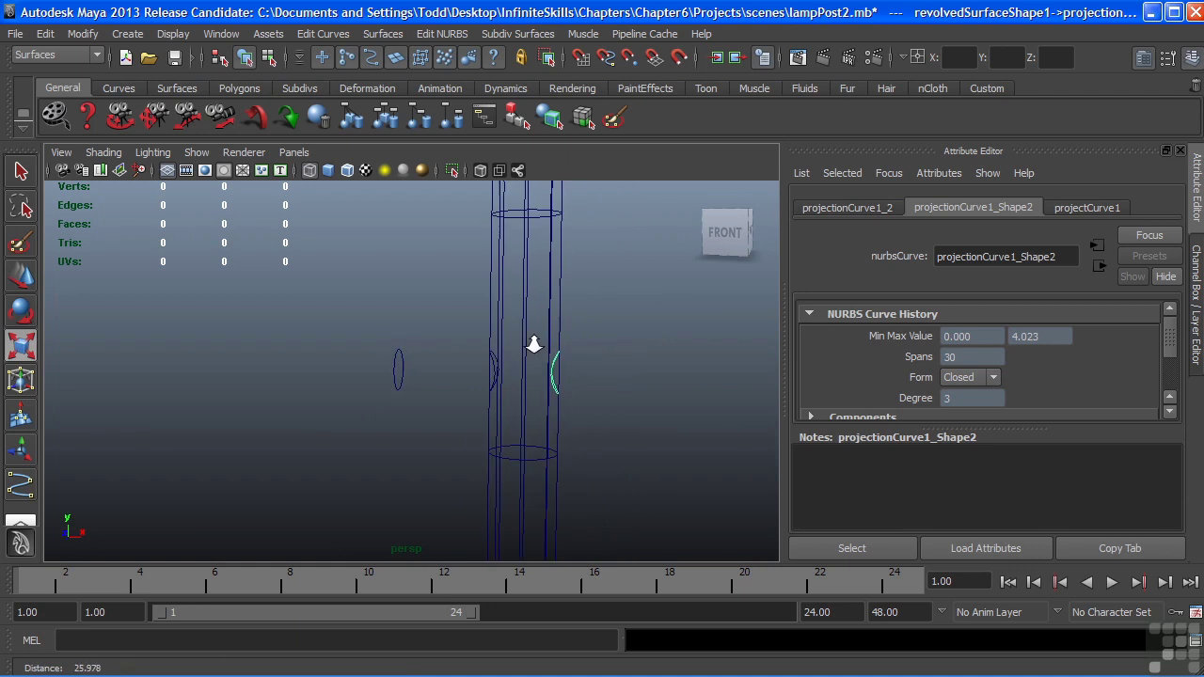
- Select the lamp post's revolved surface and switch the perspective view back to shaded display
{"action": "key", "text": "r"}
{"action": "mouse_move", "coordinate": [533, 345]}
{"action": "middle_mouse_down", "text": "alt"}
{"action": "mouse_move", "coordinate": [413, 310]}
{"action": "mouse_move", "coordinate": [492, 368]}
{"action": "middle_mouse_up", "text": "alt"}
{"action": "left_click", "coordinate": [414, 282]}
{"action": "key", "text": "5"}
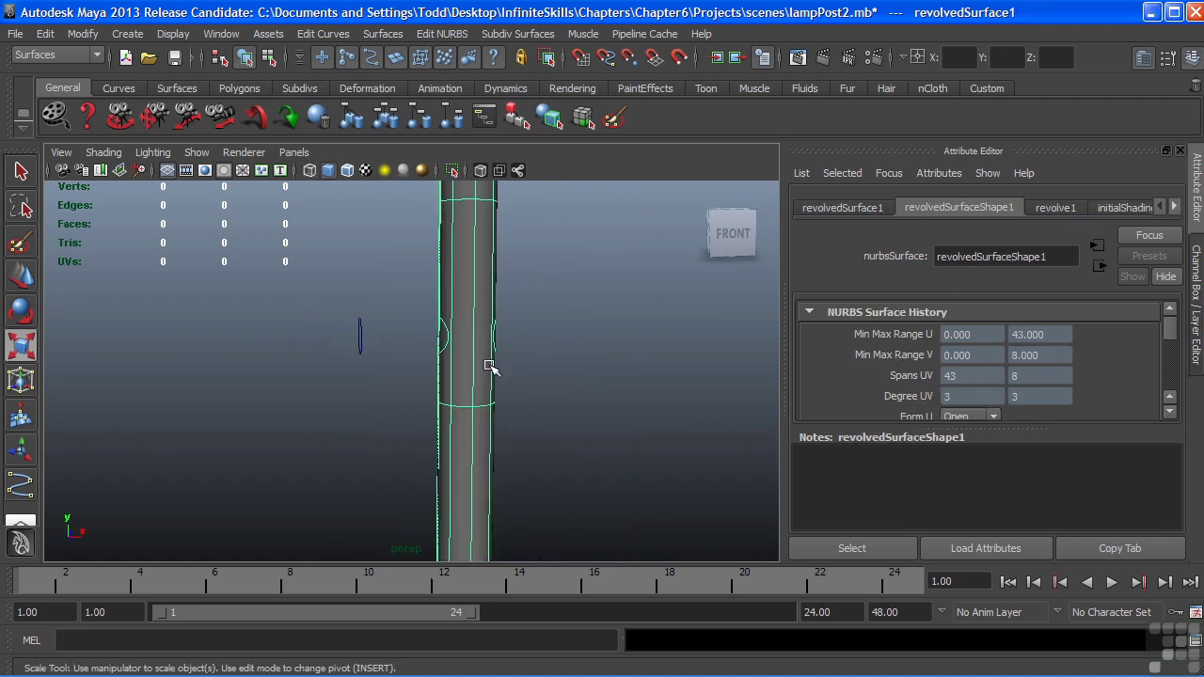
{"action": "right_click_drag", "start_coordinate": [551, 363], "coordinate": [404, 372], "text": "alt"}
{"action": "left_click_drag", "start_coordinate": [404, 371], "coordinate": [483, 389], "text": "alt"}
{"action": "right_click_drag", "start_coordinate": [483, 389], "coordinate": [597, 392], "text": "alt"}
{"action": "left_click_drag", "start_coordinate": [596, 392], "coordinate": [466, 265], "text": "alt"}
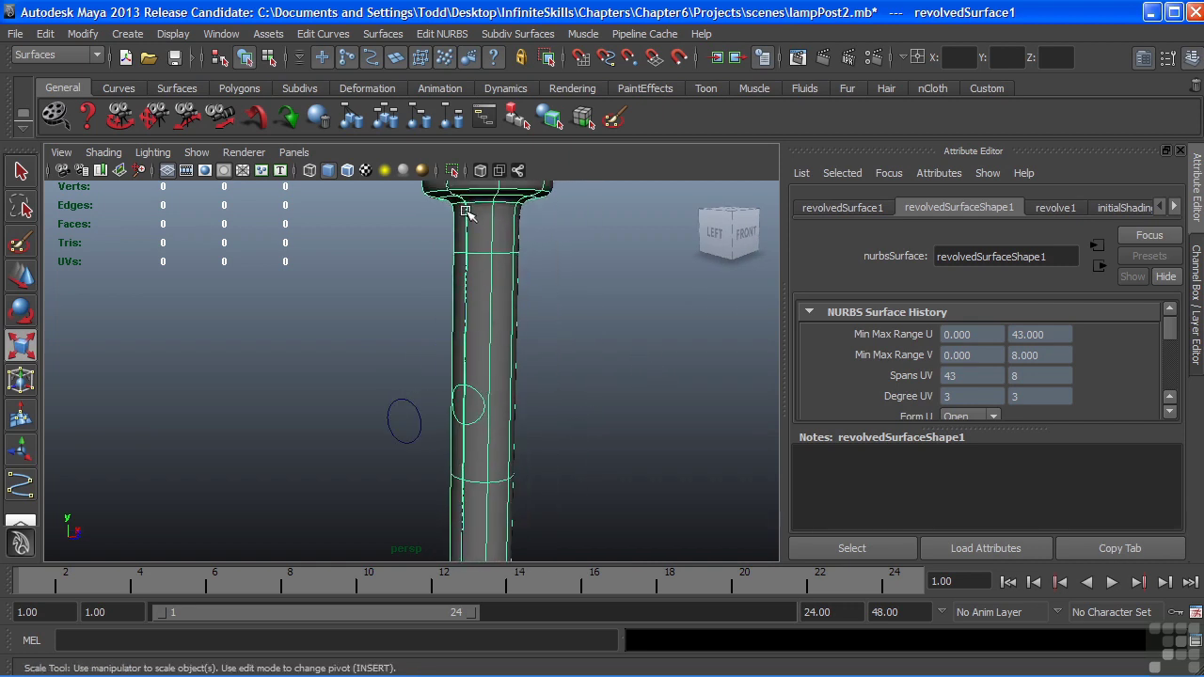
- Examine the shaded post around the projected circle, comparing its position with the surface's lengthwise isoparms from several angles
{"action": "left_click_drag", "start_coordinate": [518, 328], "coordinate": [483, 345], "text": "alt"}
{"action": "left_click_drag", "start_coordinate": [471, 269], "coordinate": [459, 306], "text": "alt"}
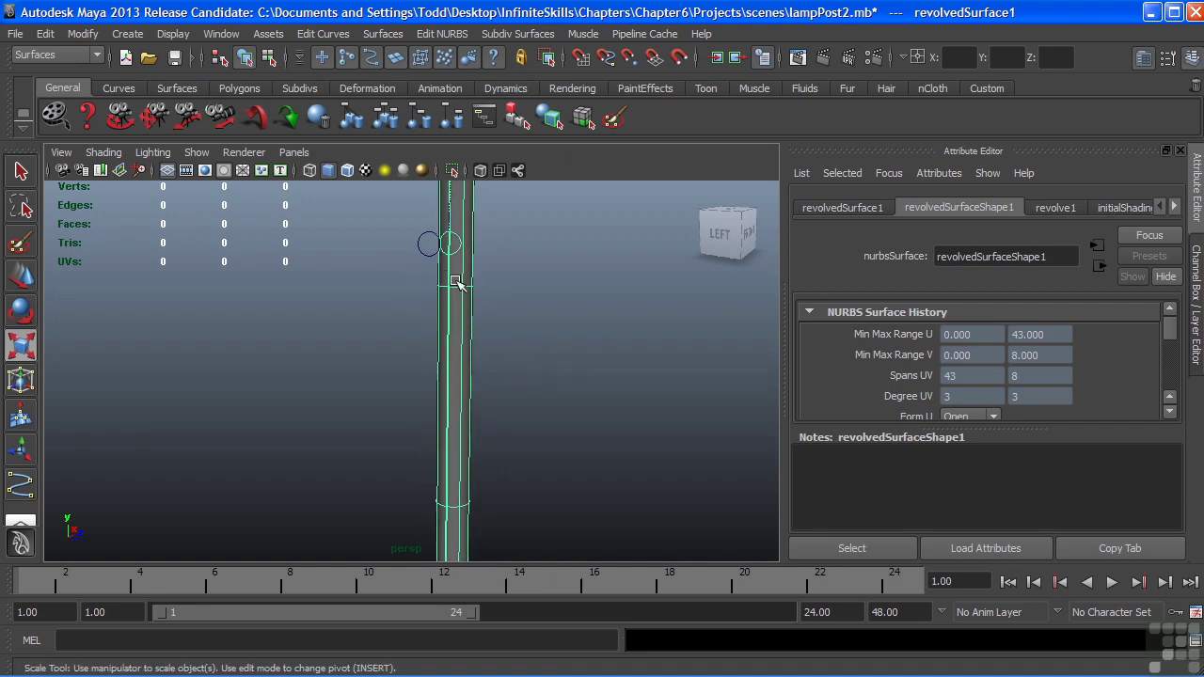
{"action": "middle_click_drag", "start_coordinate": [458, 284], "coordinate": [446, 360], "text": "alt"}
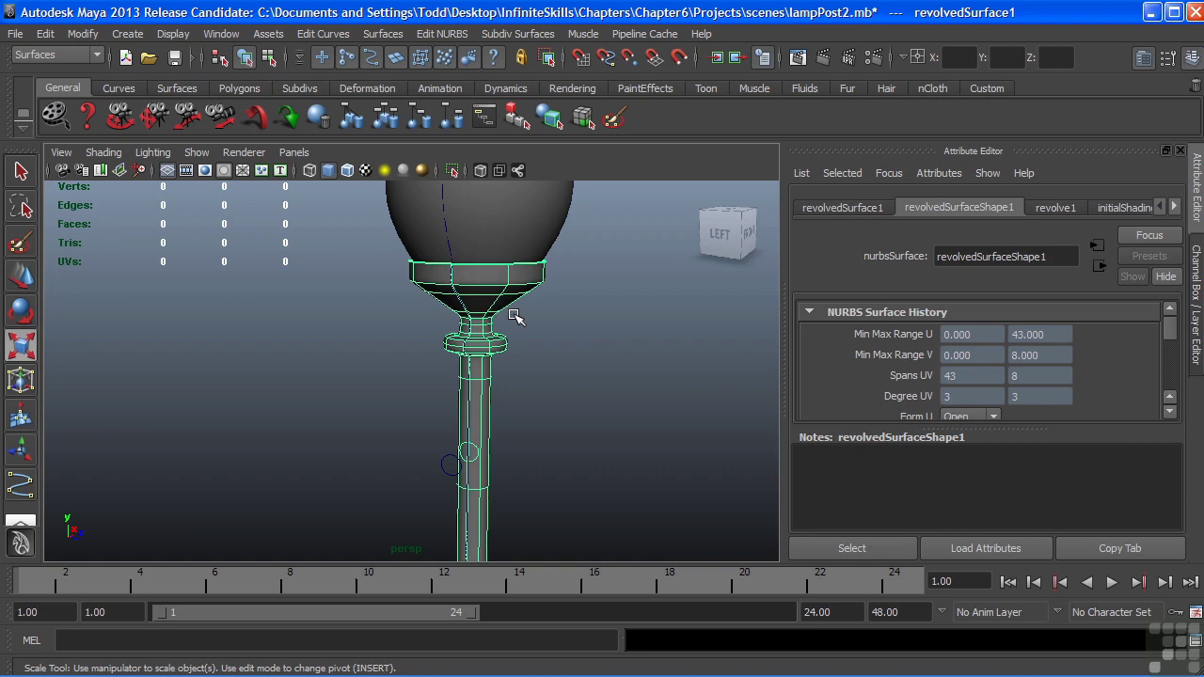
{"action": "middle_click_drag", "start_coordinate": [507, 437], "coordinate": [467, 340], "text": "alt"}
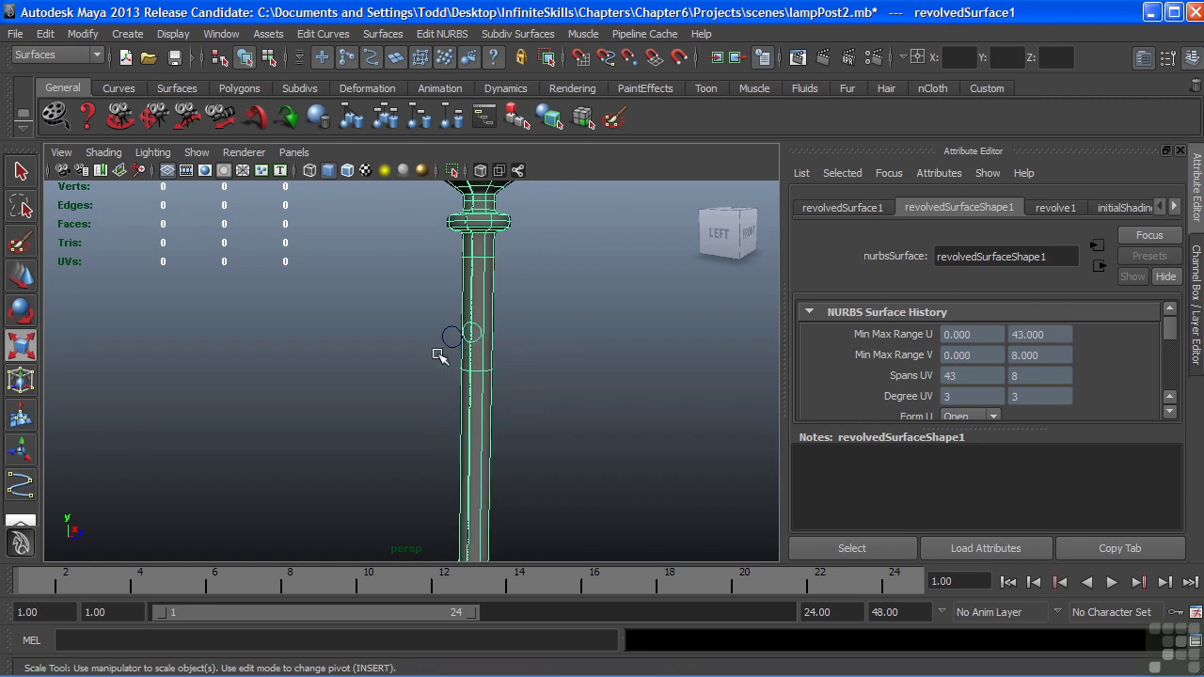
{"action": "right_click_drag", "start_coordinate": [470, 342], "coordinate": [654, 376], "text": "alt"}
{"action": "middle_click_drag", "start_coordinate": [654, 377], "coordinate": [529, 351], "text": "alt"}
{"action": "key", "text": "r"}
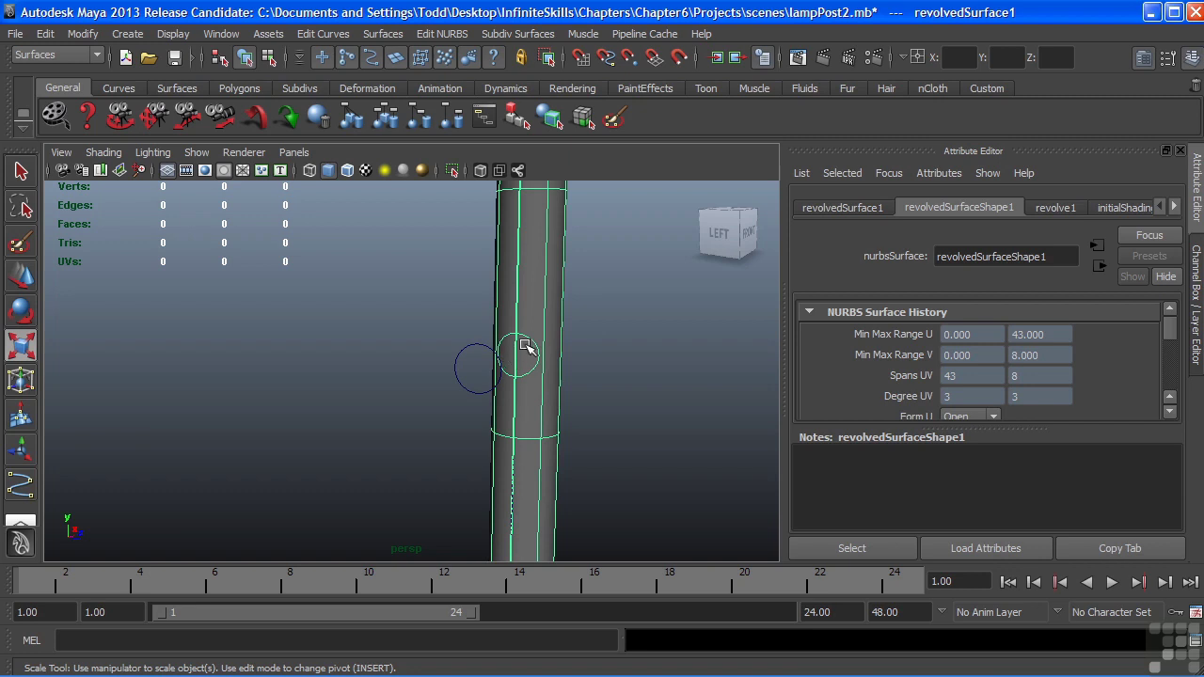
{"action": "right_click_drag", "start_coordinate": [571, 373], "coordinate": [532, 373], "text": "alt"}
{"action": "left_click_drag", "start_coordinate": [532, 374], "coordinate": [508, 367], "text": "alt"}
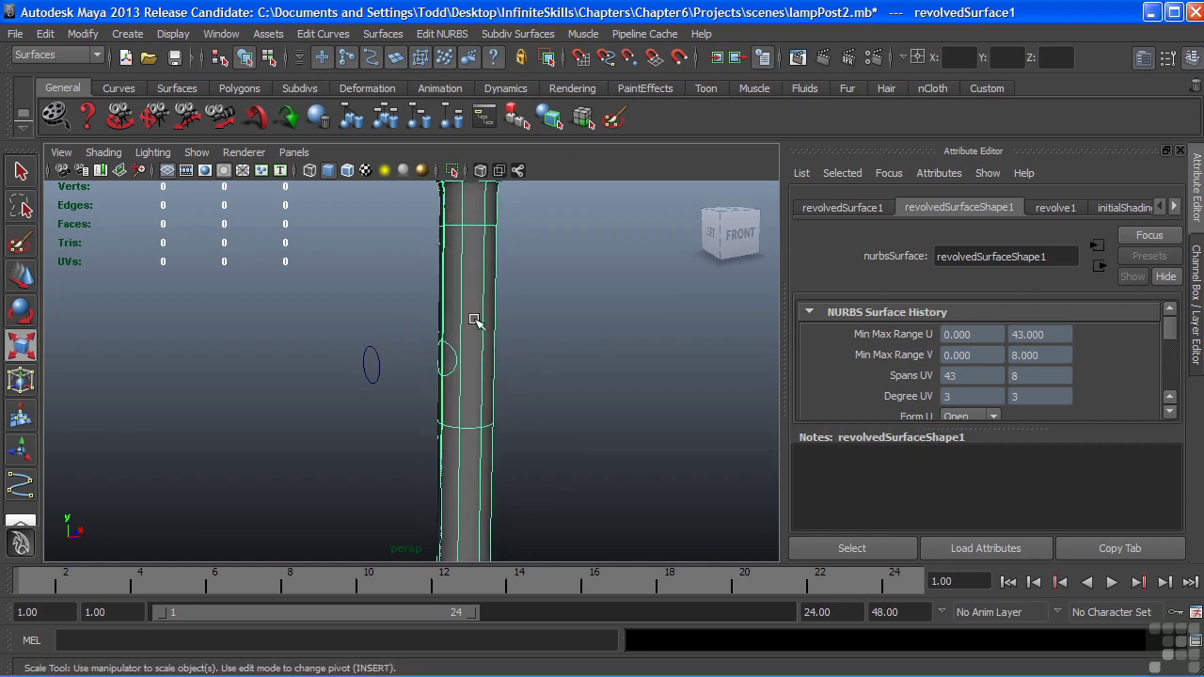
- Pick the lengthwise isoparm on the back of the post, clear of the projected circle, and move the surface's seam to it
{"action": "right_click_drag", "start_coordinate": [481, 354], "coordinate": [482, 308]}
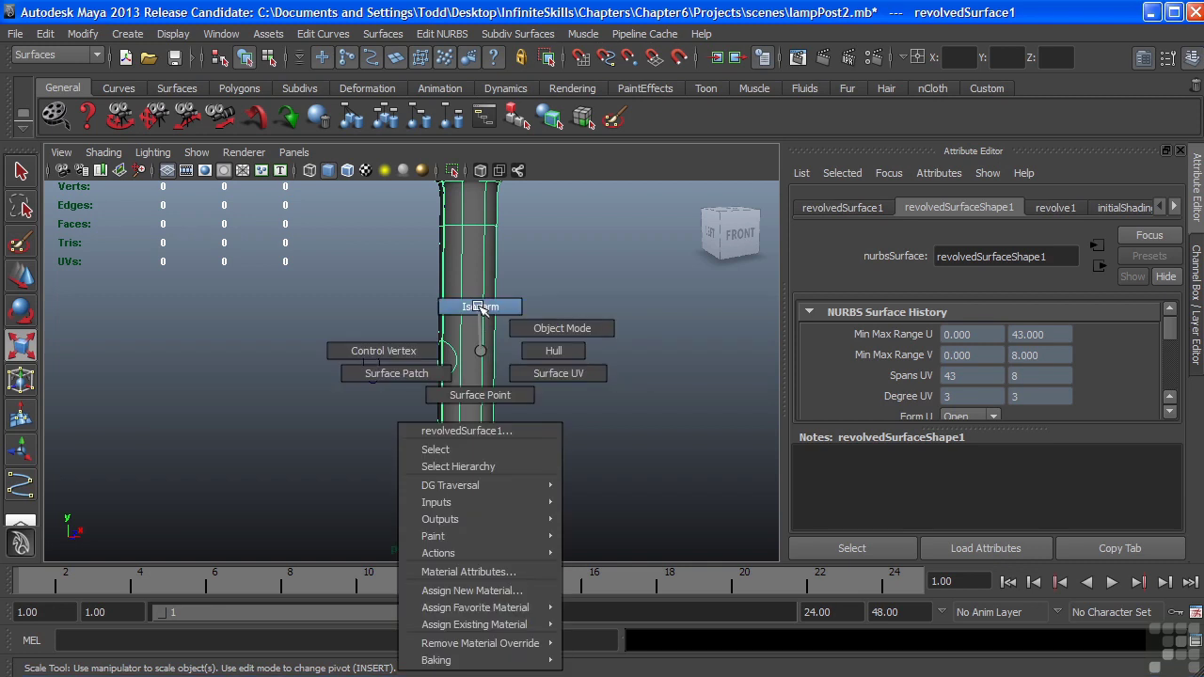
{"action": "right_click_drag", "start_coordinate": [482, 308], "coordinate": [482, 309]}
{"action": "left_click", "coordinate": [483, 316]}
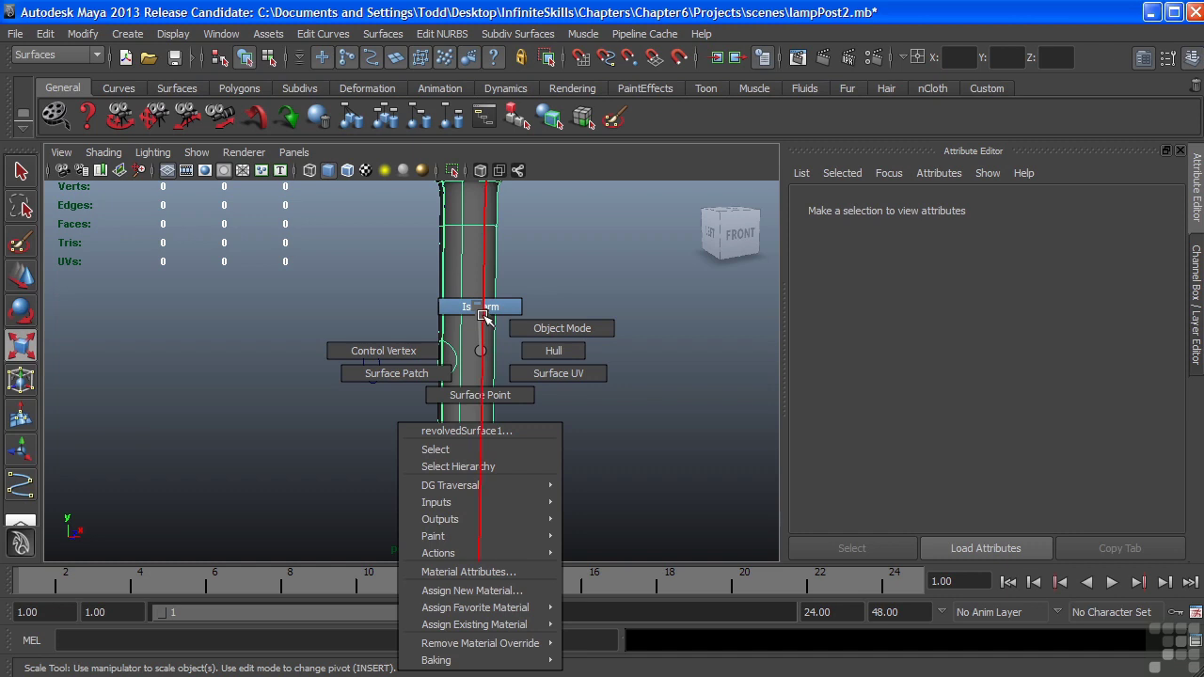
{"action": "left_click_drag", "start_coordinate": [517, 262], "coordinate": [555, 371], "text": "alt"}
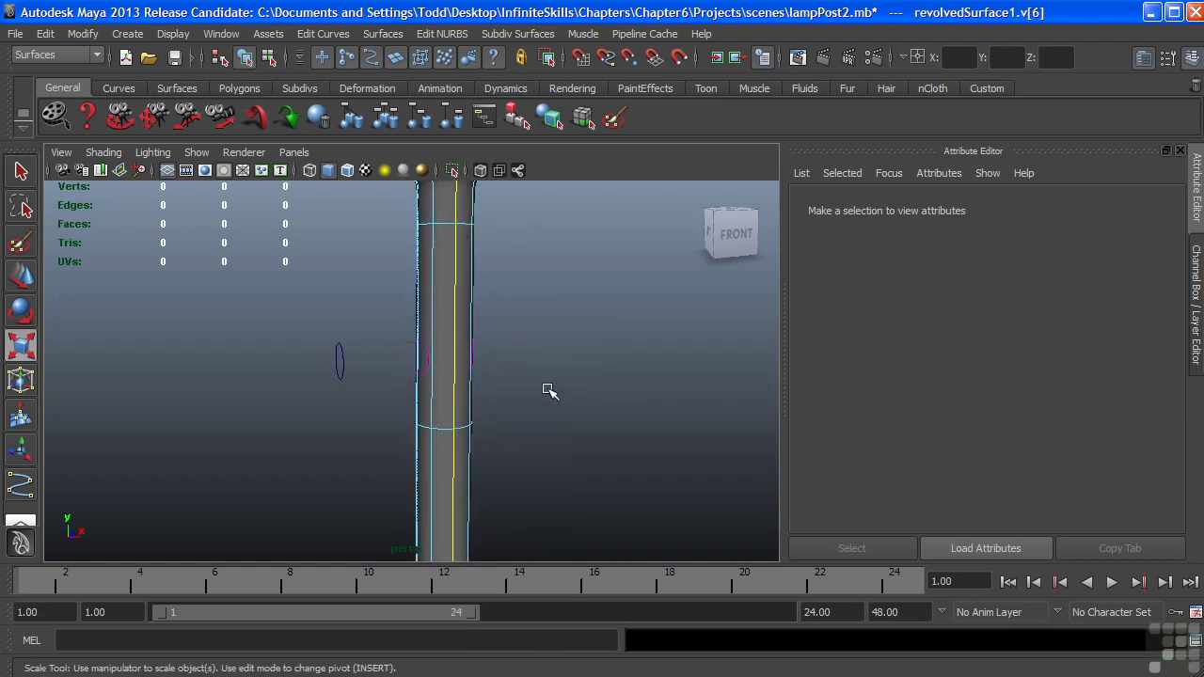
{"action": "left_click_drag", "start_coordinate": [548, 392], "coordinate": [602, 366], "text": "alt"}
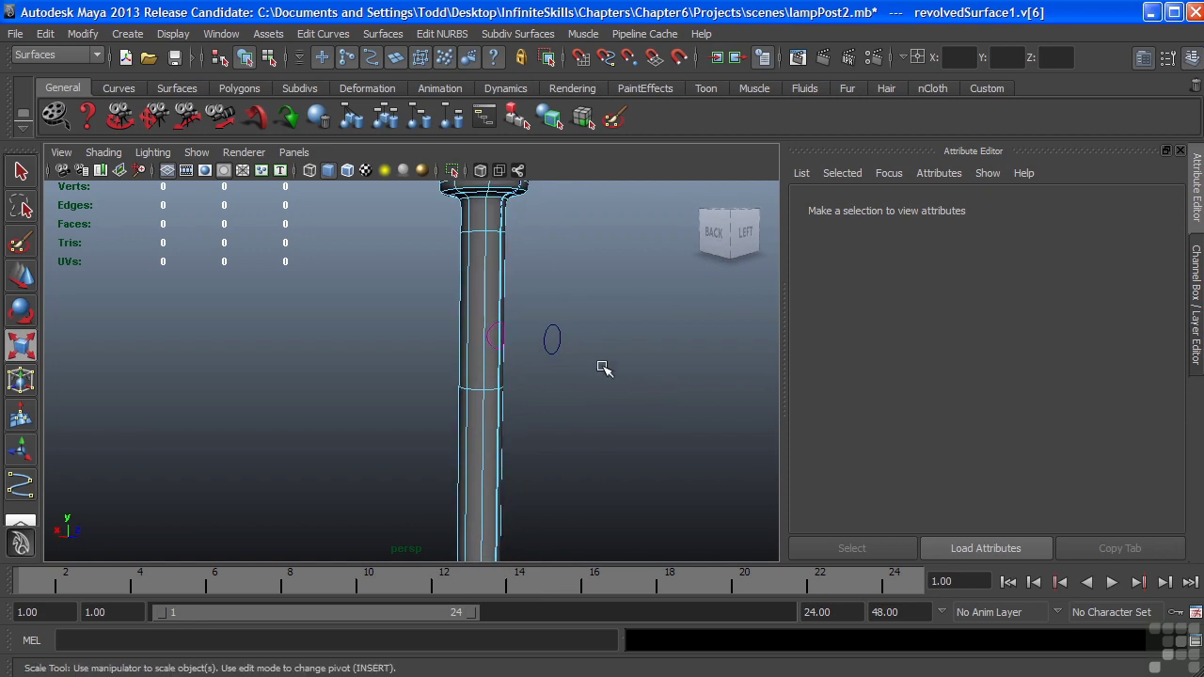
{"action": "left_click", "coordinate": [468, 338]}
{"action": "left_click_drag", "start_coordinate": [513, 377], "coordinate": [602, 368], "text": "alt"}
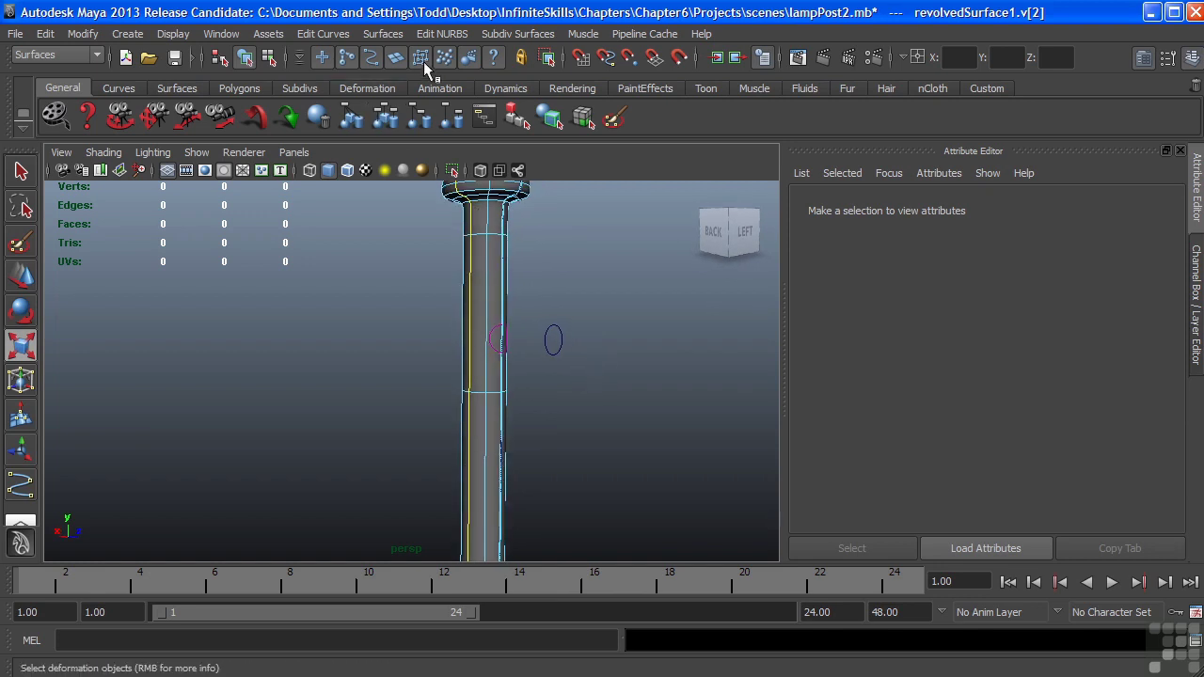
{"action": "left_click", "coordinate": [440, 34]}
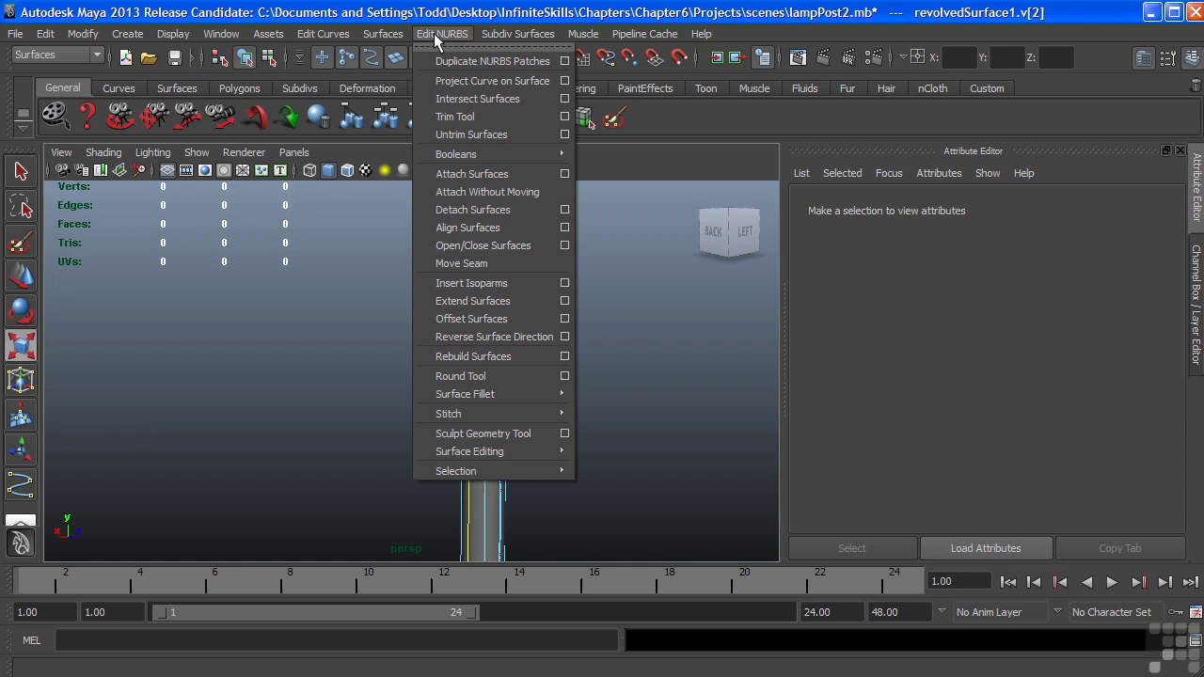
{"action": "left_click", "coordinate": [461, 263]}
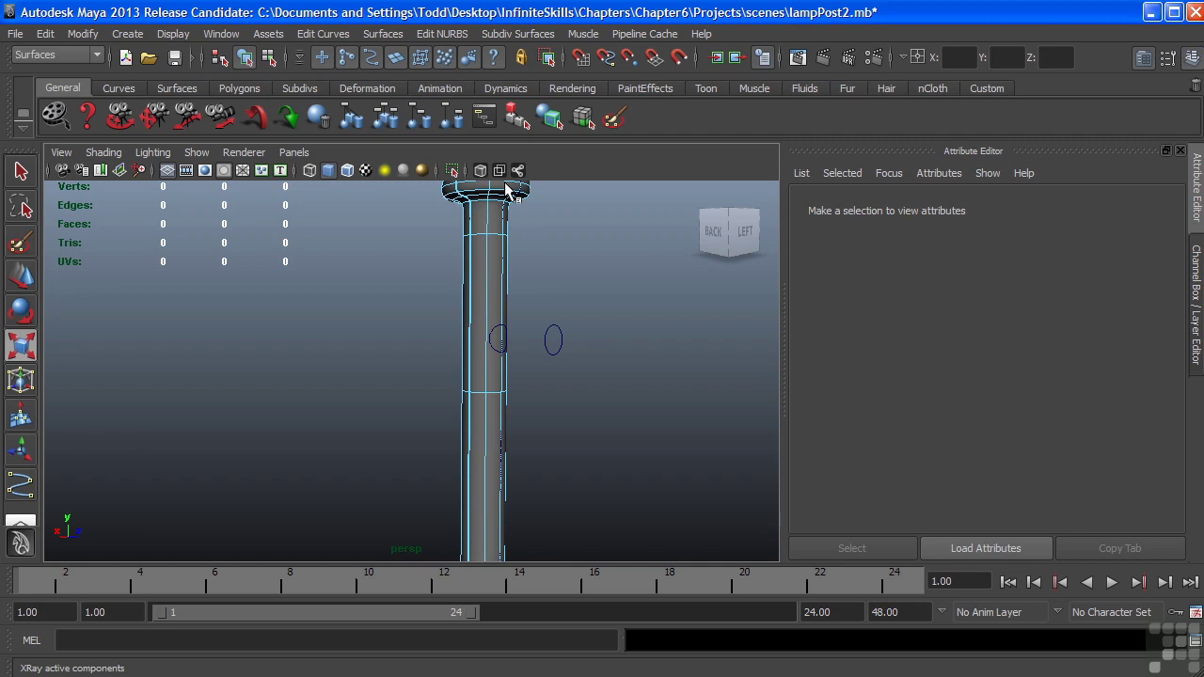
- Select the projected curve on the post's near side and display the perspective view in wireframe
{"action": "key", "text": "r"}
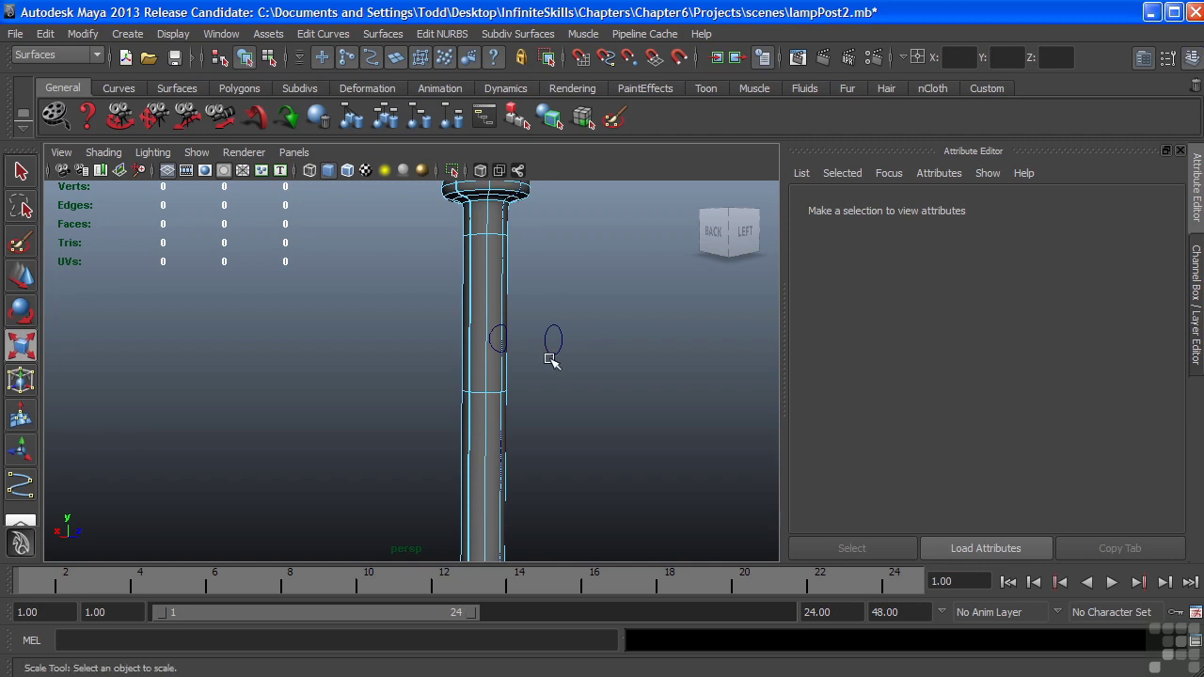
{"action": "left_click_drag", "start_coordinate": [581, 395], "coordinate": [516, 349], "text": "alt"}
{"action": "left_click", "coordinate": [514, 350]}
{"action": "right_click_drag", "start_coordinate": [489, 385], "coordinate": [675, 379], "text": "alt"}
{"action": "key", "text": "4"}
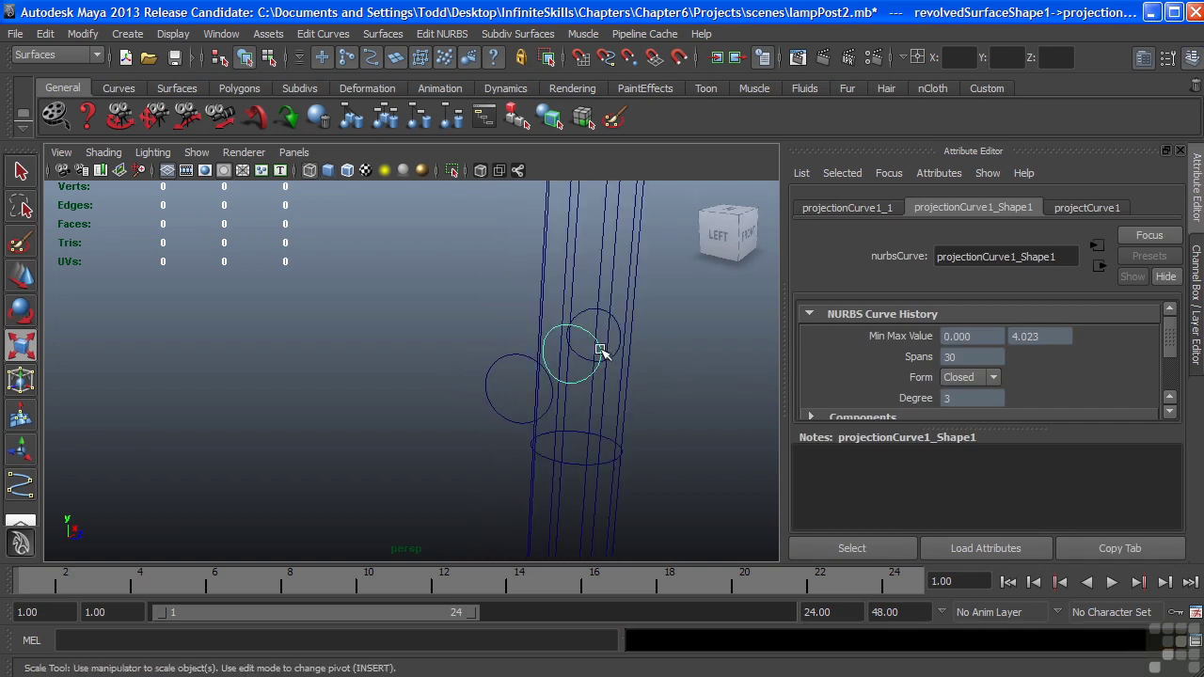
- Inspect the projected circles on both sides of the post, selecting the far one and then the near one again
{"action": "mouse_move", "coordinate": [596, 352]}
{"action": "left_mouse_down", "text": "alt"}
{"action": "mouse_move", "coordinate": [515, 393]}
{"action": "mouse_move", "coordinate": [499, 385]}
{"action": "mouse_move", "coordinate": [523, 385]}
{"action": "left_mouse_up", "text": "alt"}
{"action": "key", "text": "r"}
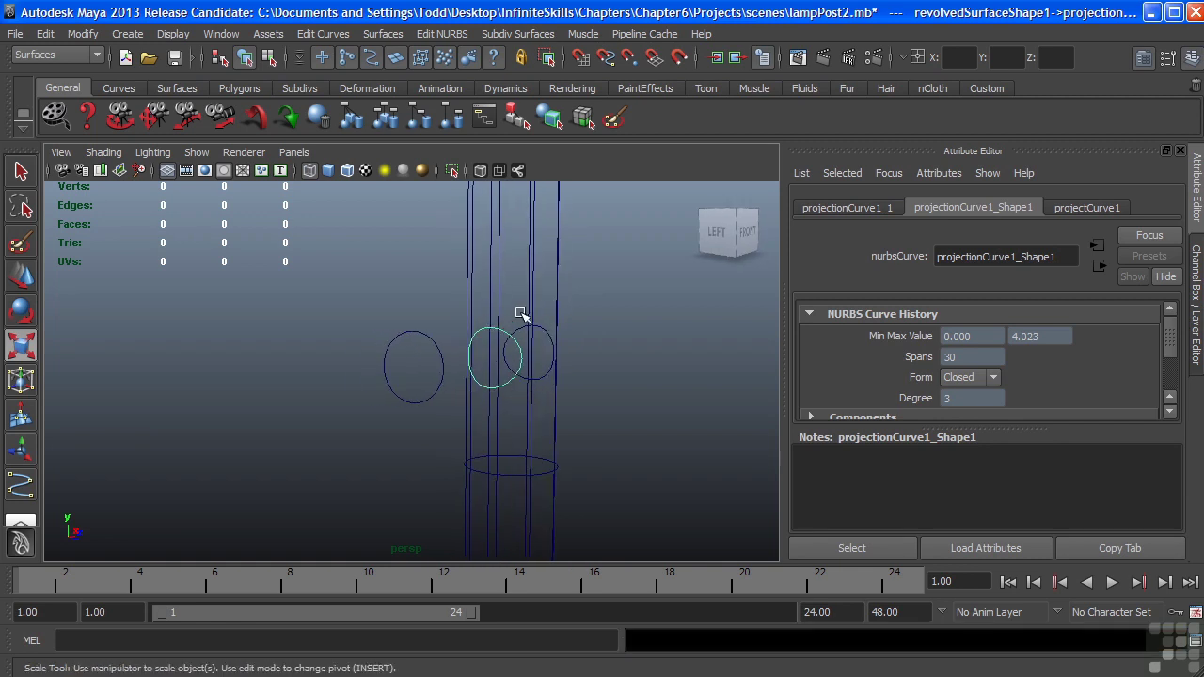
{"action": "left_click", "coordinate": [506, 335]}
{"action": "left_click", "coordinate": [506, 334]}
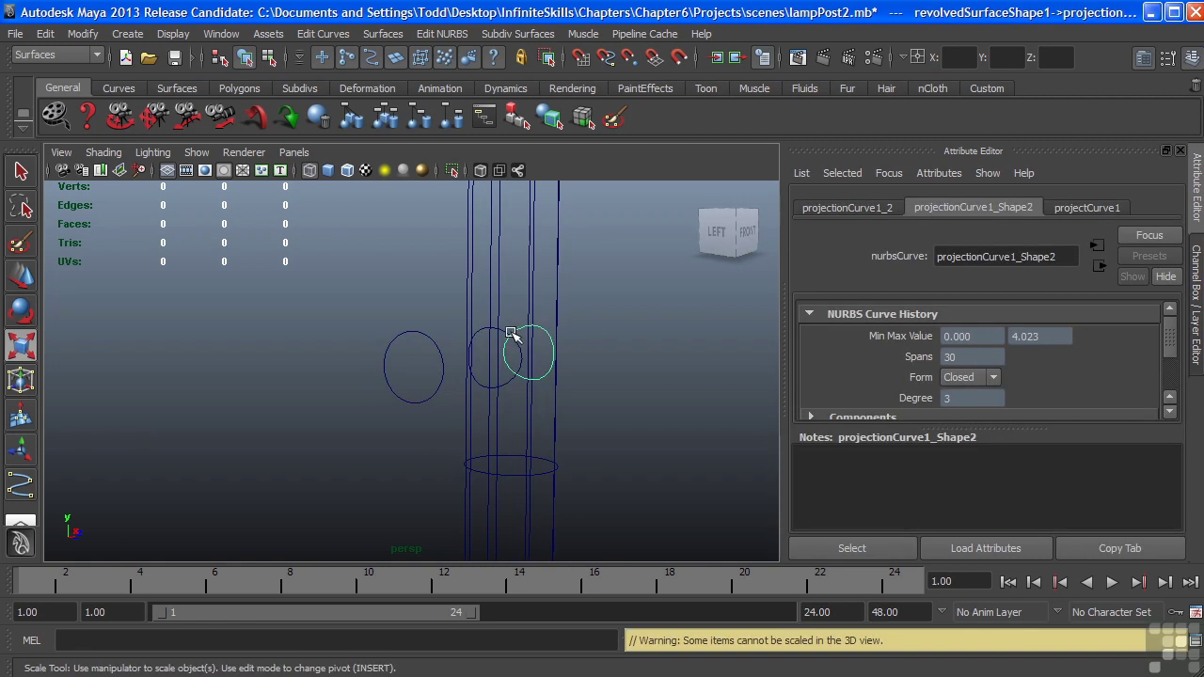
{"action": "left_click", "coordinate": [480, 330]}
{"action": "middle_click_drag", "start_coordinate": [575, 402], "coordinate": [487, 389], "text": "alt"}
{"action": "left_click_drag", "start_coordinate": [487, 389], "coordinate": [444, 313], "text": "alt"}
{"action": "key", "text": "r"}
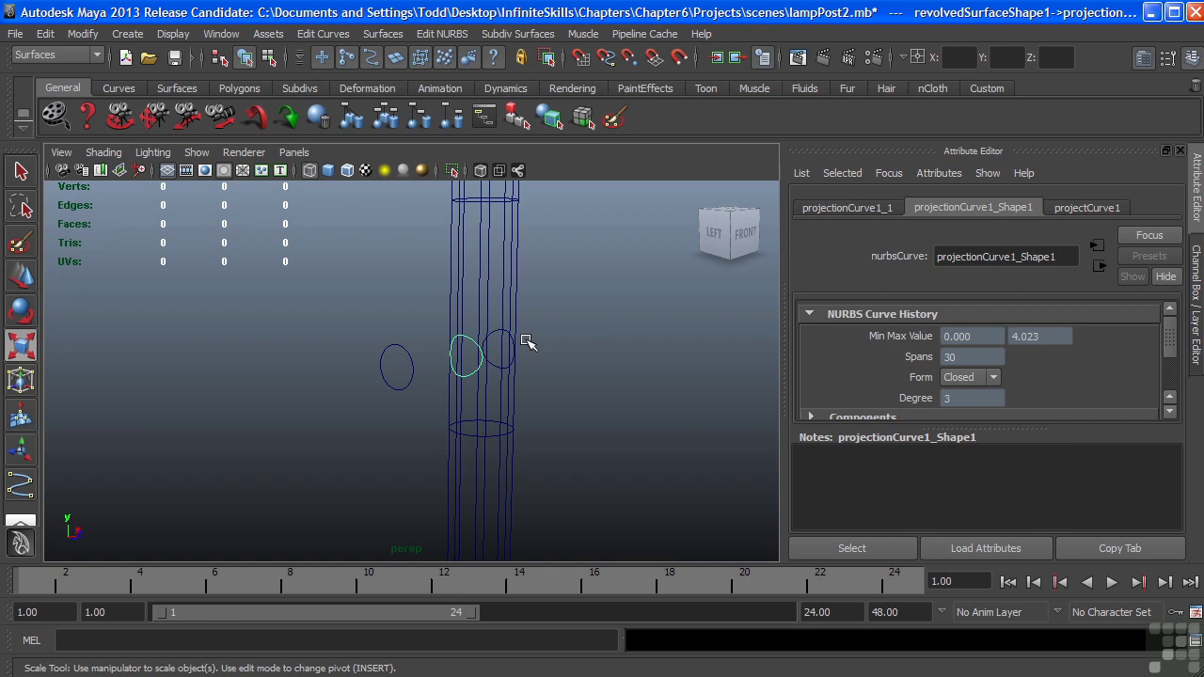
{"action": "mouse_move", "coordinate": [525, 341]}
{"action": "left_mouse_down", "text": "alt"}
{"action": "mouse_move", "coordinate": [460, 336]}
{"action": "mouse_move", "coordinate": [511, 322]}
{"action": "left_mouse_up", "text": "alt"}
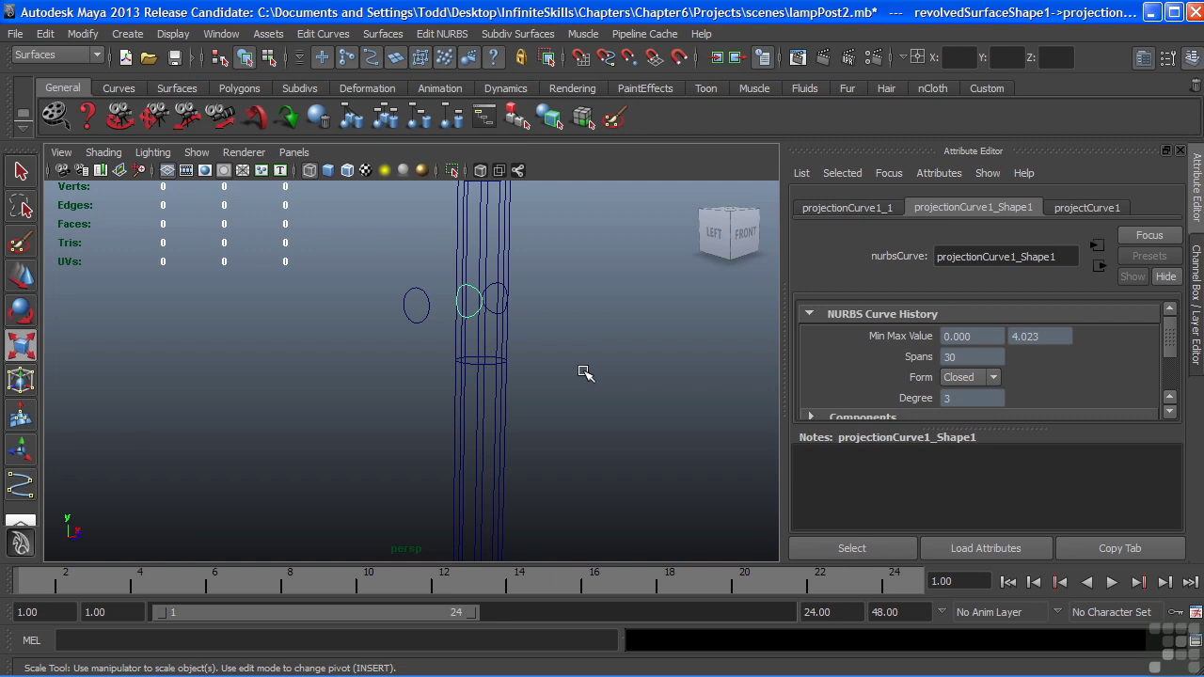
- Frame the upper shaft in the front view and activate the CV Curve Tool with 3 Cubic degree and Uniform knot spacing
{"action": "key", "text": "space"}
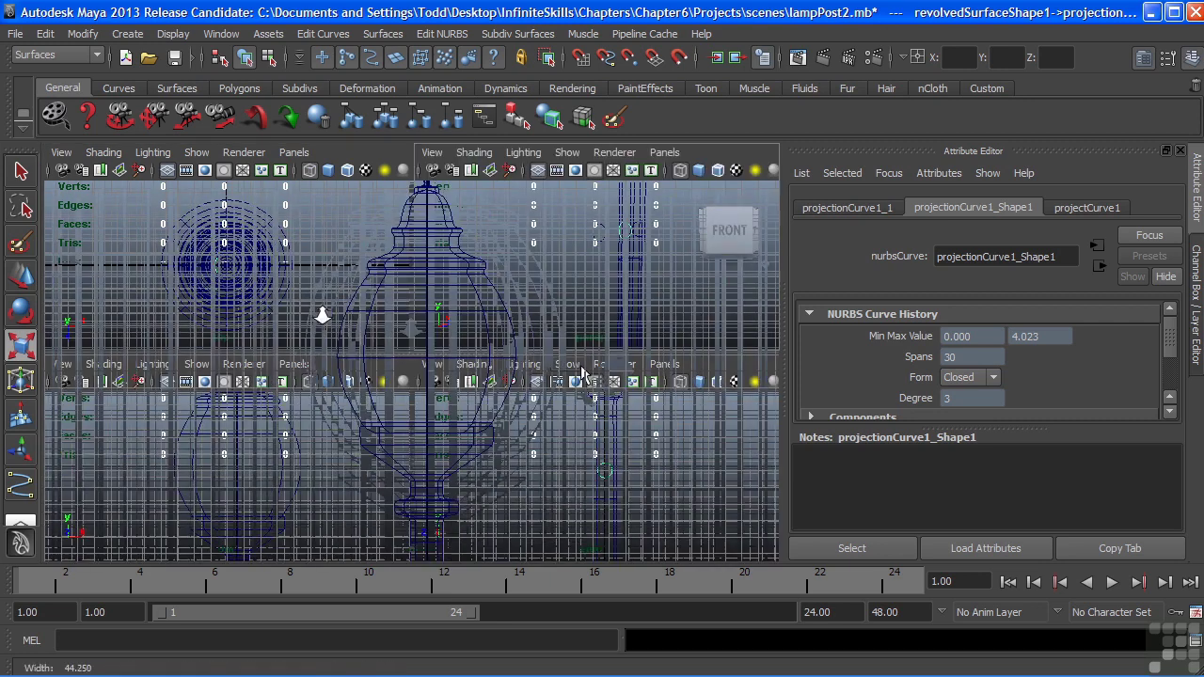
{"action": "right_click_drag", "start_coordinate": [537, 403], "coordinate": [226, 395], "text": "alt"}
{"action": "middle_click_drag", "start_coordinate": [225, 395], "coordinate": [454, 330], "text": "alt"}
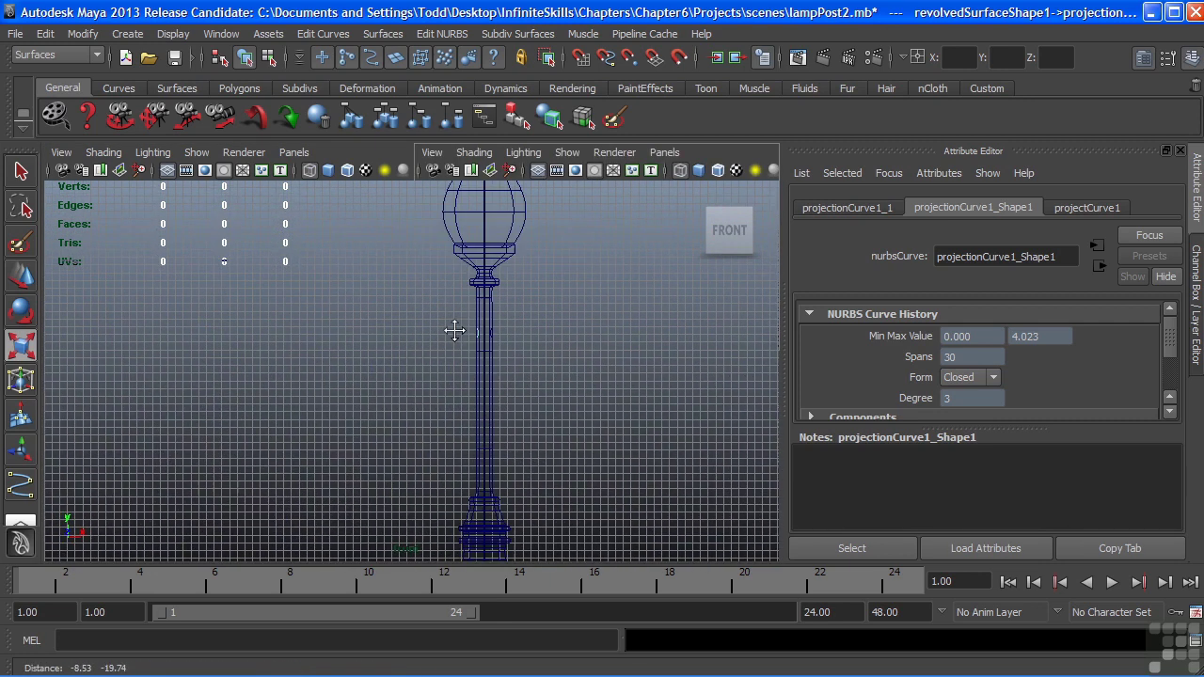
{"action": "right_click_drag", "start_coordinate": [454, 330], "coordinate": [489, 382], "text": "alt"}
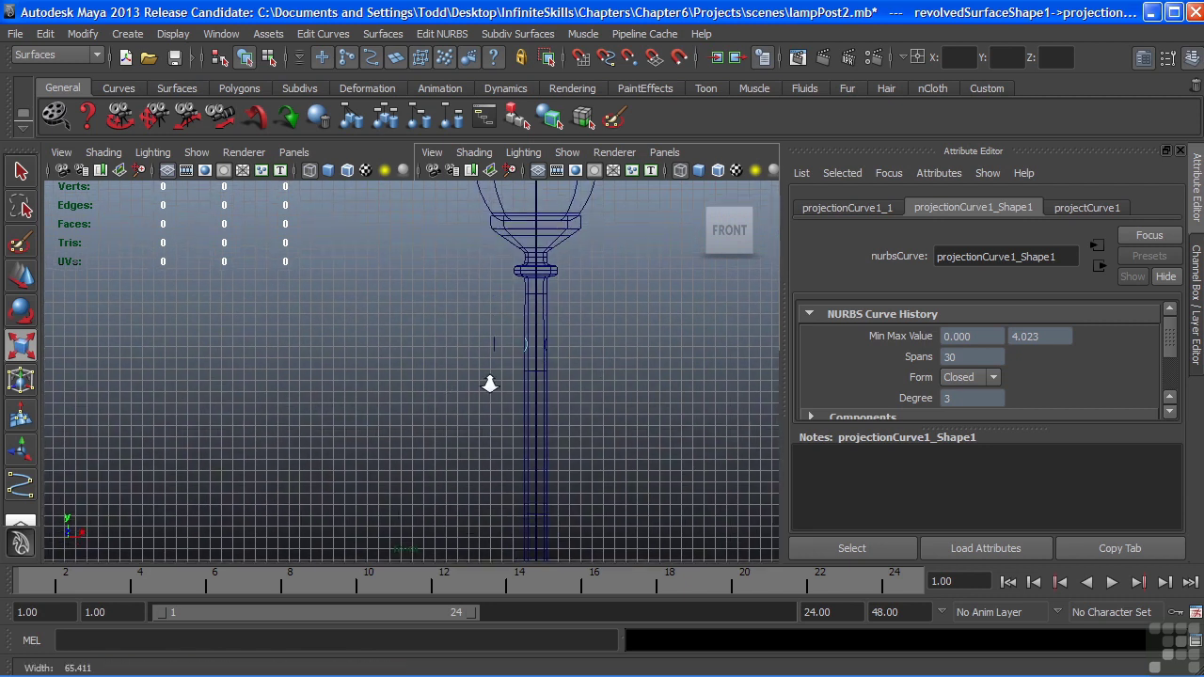
{"action": "middle_click_drag", "start_coordinate": [489, 383], "coordinate": [580, 370], "text": "alt"}
{"action": "left_click", "coordinate": [129, 34]}
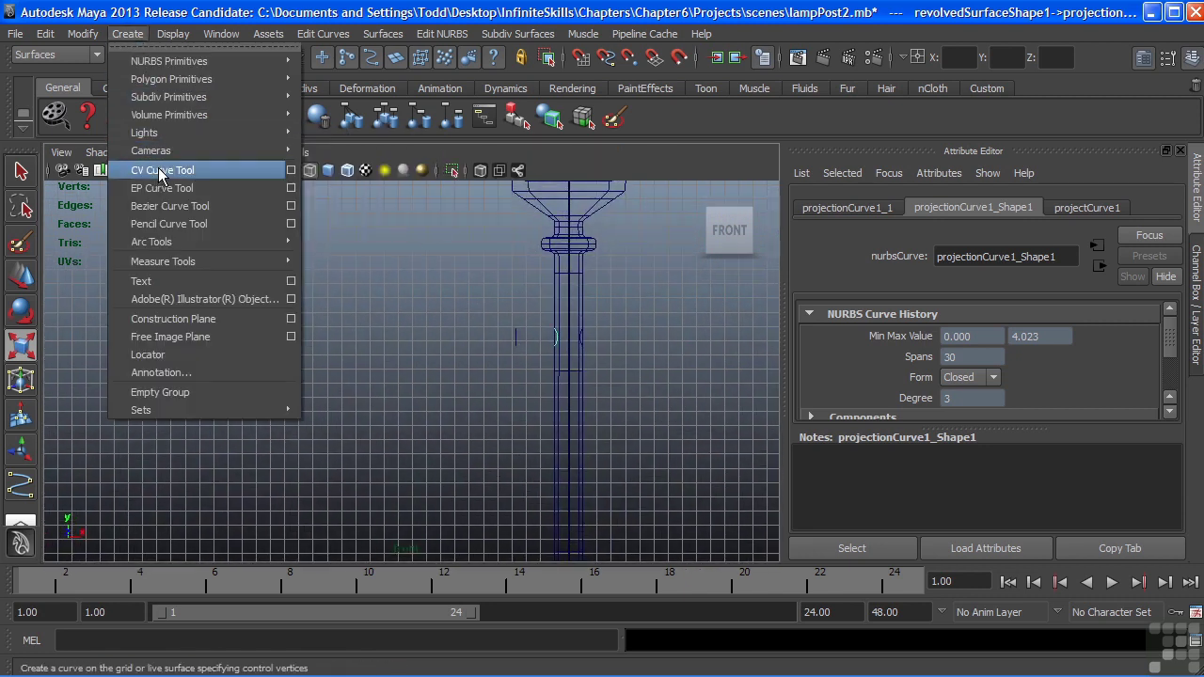
{"action": "left_click", "coordinate": [291, 170]}
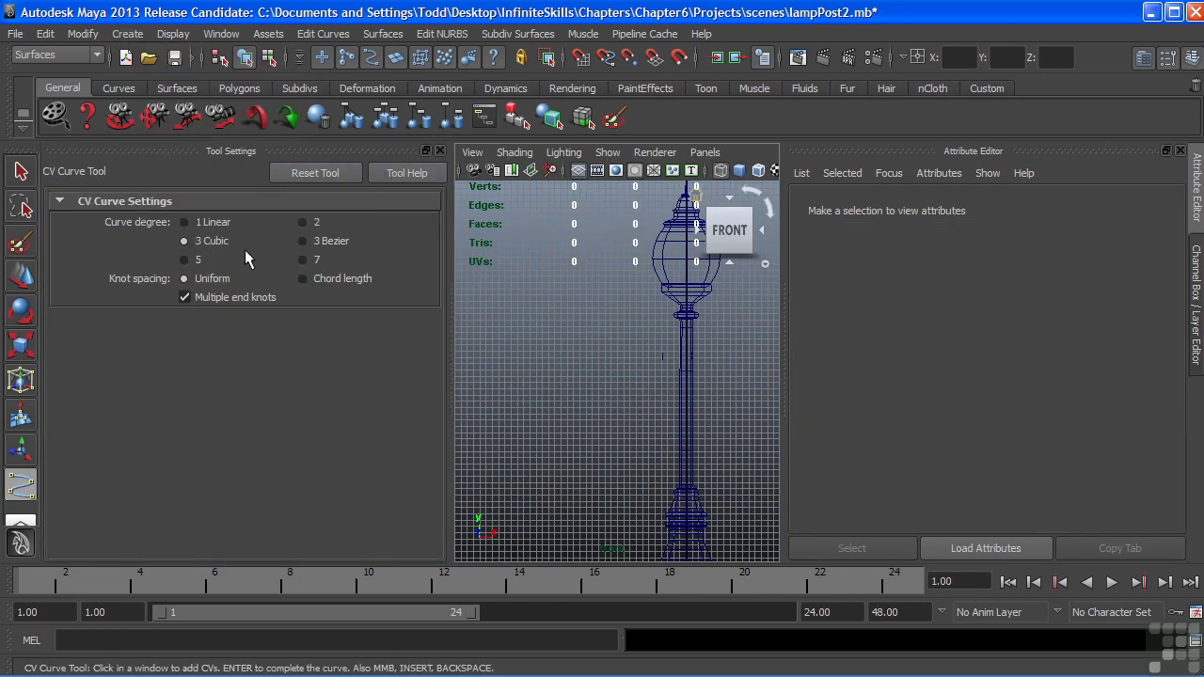
{"action": "left_click", "coordinate": [440, 150]}
{"action": "right_click_drag", "start_coordinate": [377, 277], "coordinate": [519, 325], "text": "alt"}
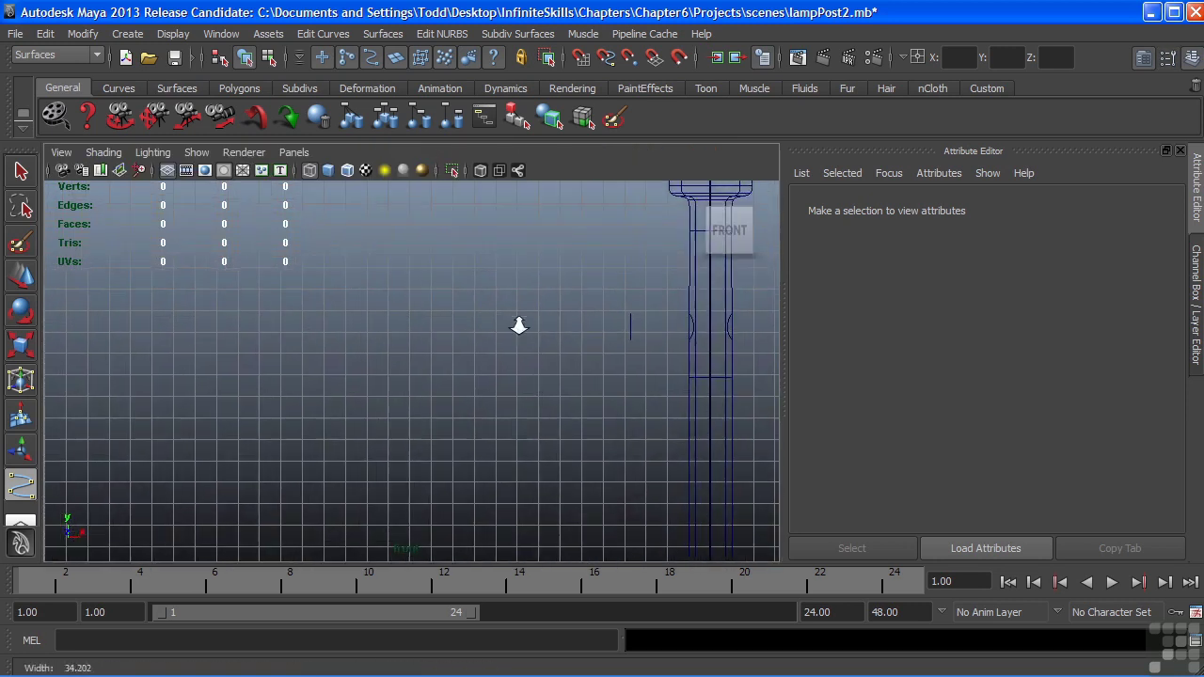
- Draw a seven-CV curve from the near-side projected circle outward from the shaft, rising slightly before running nearly horizontal
{"action": "left_click", "coordinate": [690, 326]}
{"action": "left_click", "coordinate": [632, 322]}
{"action": "left_click", "coordinate": [554, 313]}
{"action": "left_click", "coordinate": [470, 309]}
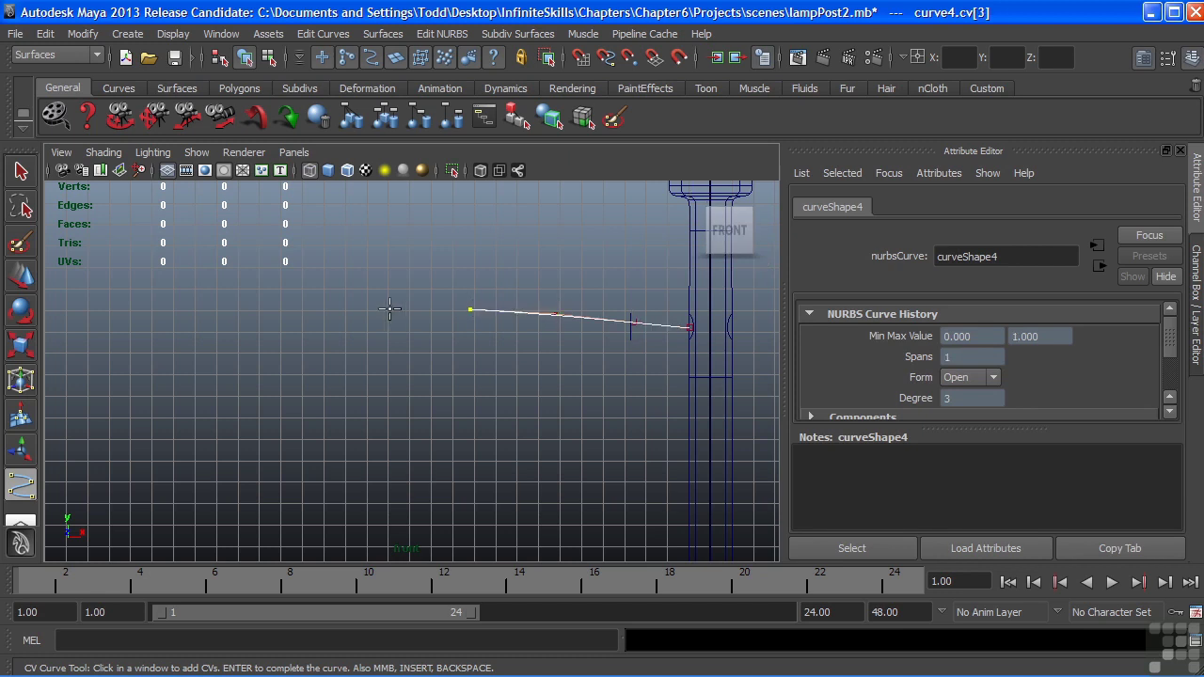
{"action": "left_click", "coordinate": [390, 308]}
{"action": "left_click", "coordinate": [287, 310]}
{"action": "left_click", "coordinate": [214, 310]}
{"action": "key", "text": "Return"}
{"action": "key", "text": "r"}
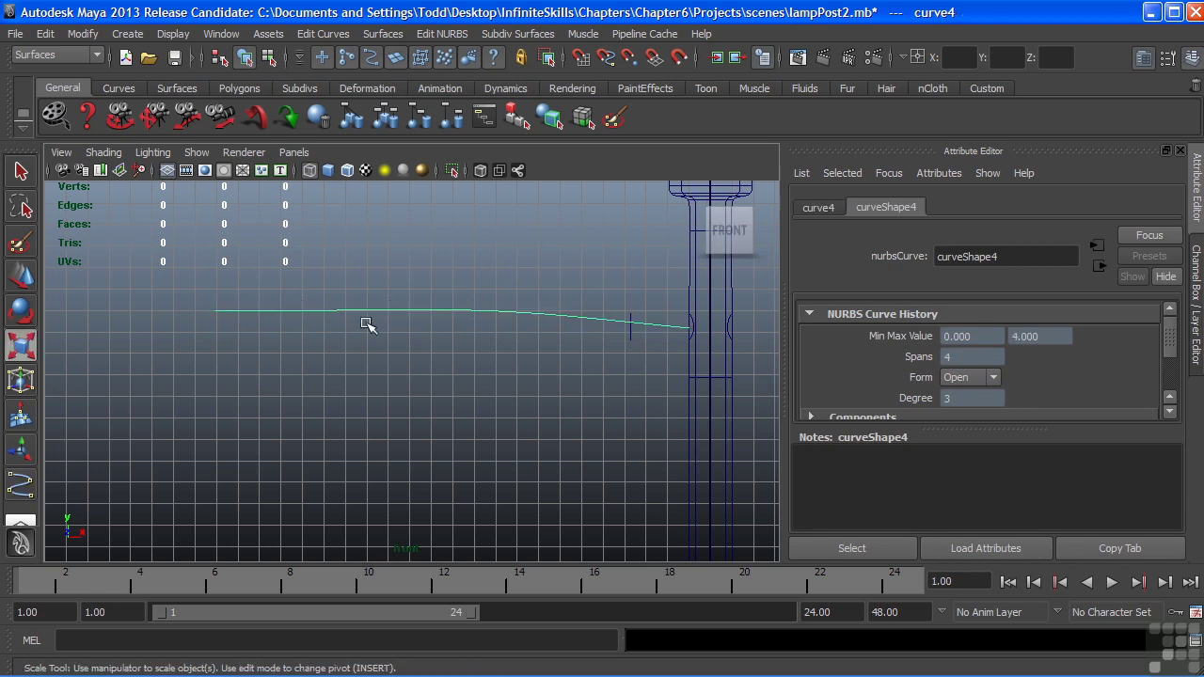
- Return to the perspective view and check where the new curve meets the post in shaded and wireframe display
{"action": "key", "text": "space"}
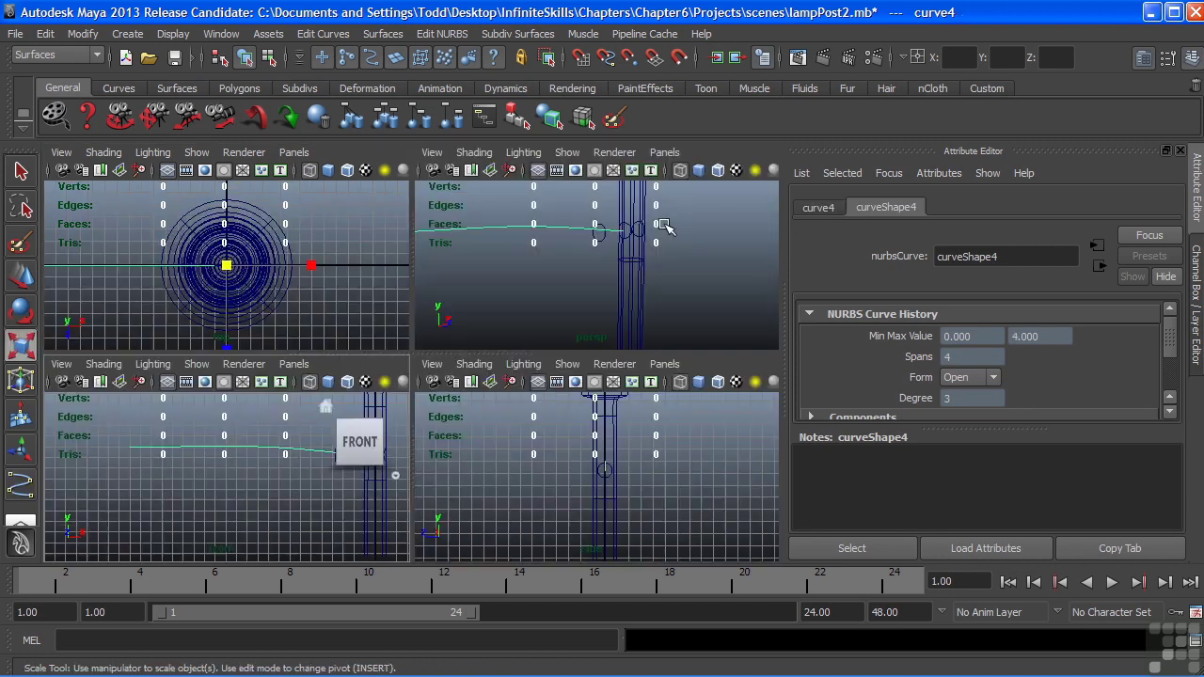
{"action": "key", "text": "space"}
{"action": "left_click_drag", "start_coordinate": [499, 323], "coordinate": [599, 384], "text": "alt"}
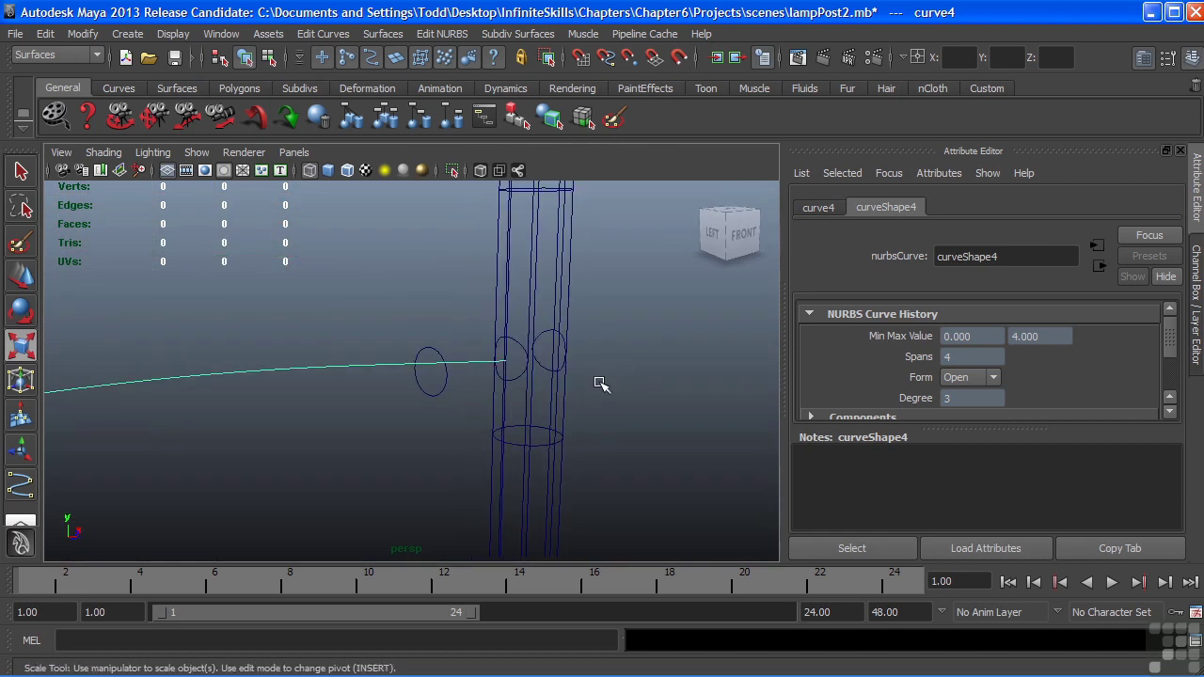
{"action": "key", "text": "5"}
{"action": "key", "text": "g"}
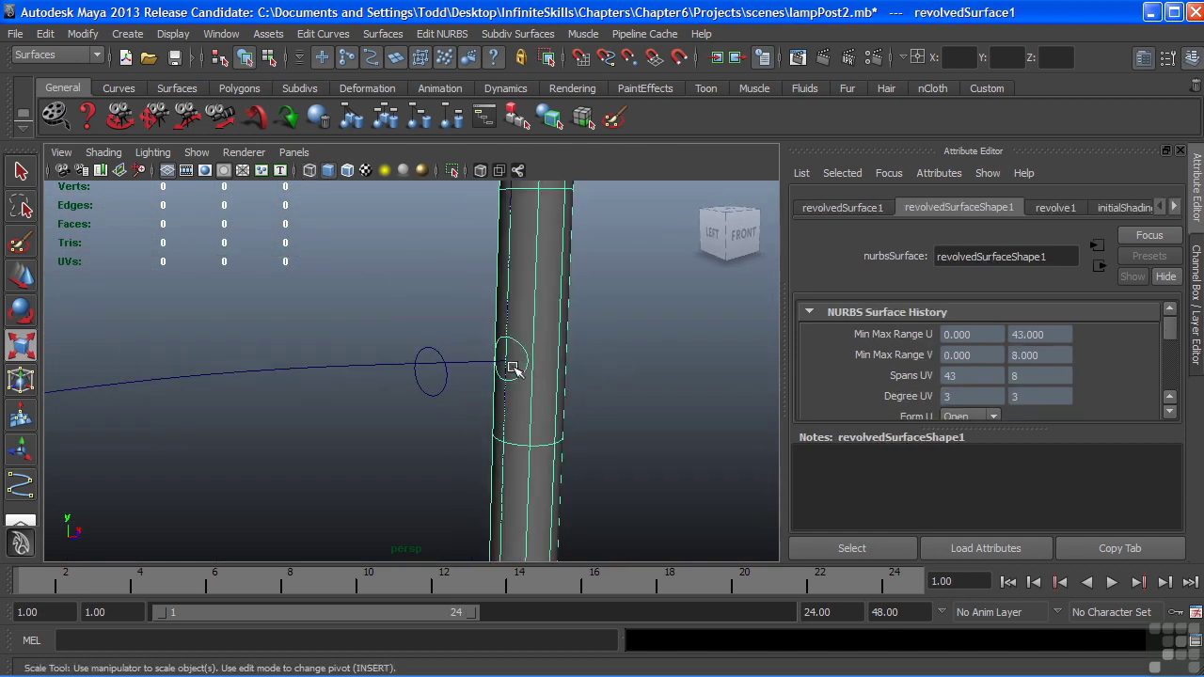
{"action": "key", "text": "4"}
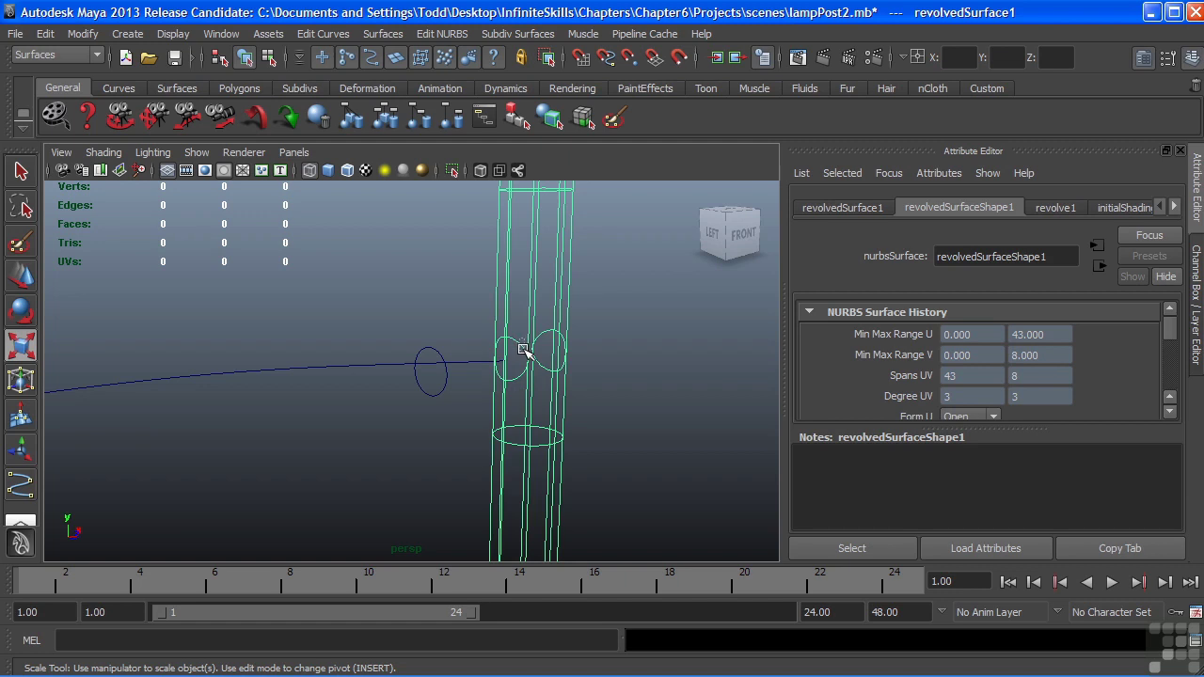
- Extrude the near-side projected circle along the drawn curve as a tube, at profile, closest end point pivot, path direction orientation, NURBS output
{"action": "left_click", "coordinate": [524, 350]}
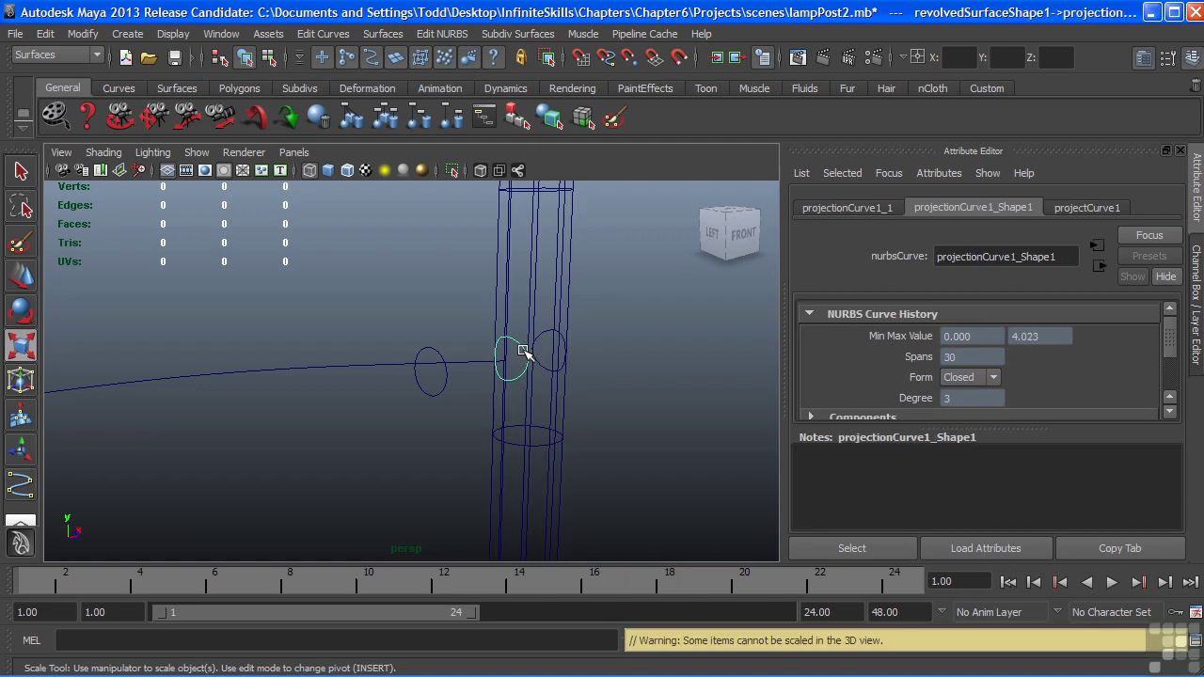
{"action": "left_click", "coordinate": [476, 364]}
{"action": "right_click_drag", "start_coordinate": [543, 357], "coordinate": [280, 356], "text": "alt"}
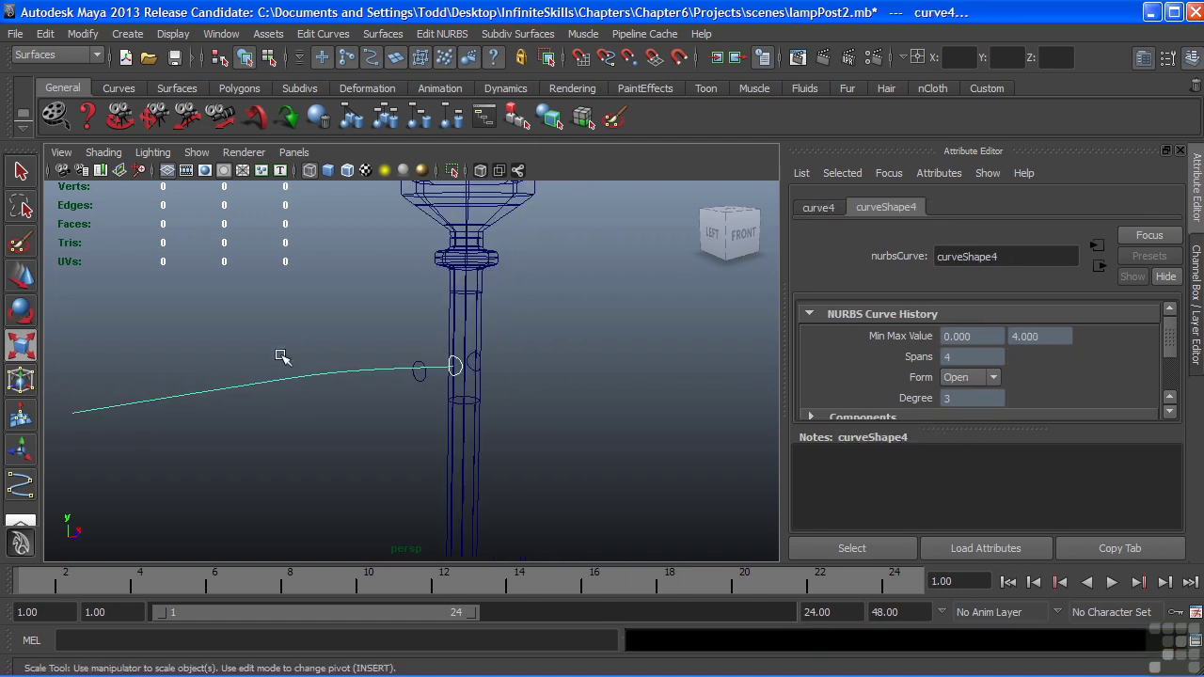
{"action": "left_click_drag", "start_coordinate": [280, 355], "coordinate": [451, 363], "text": "alt"}
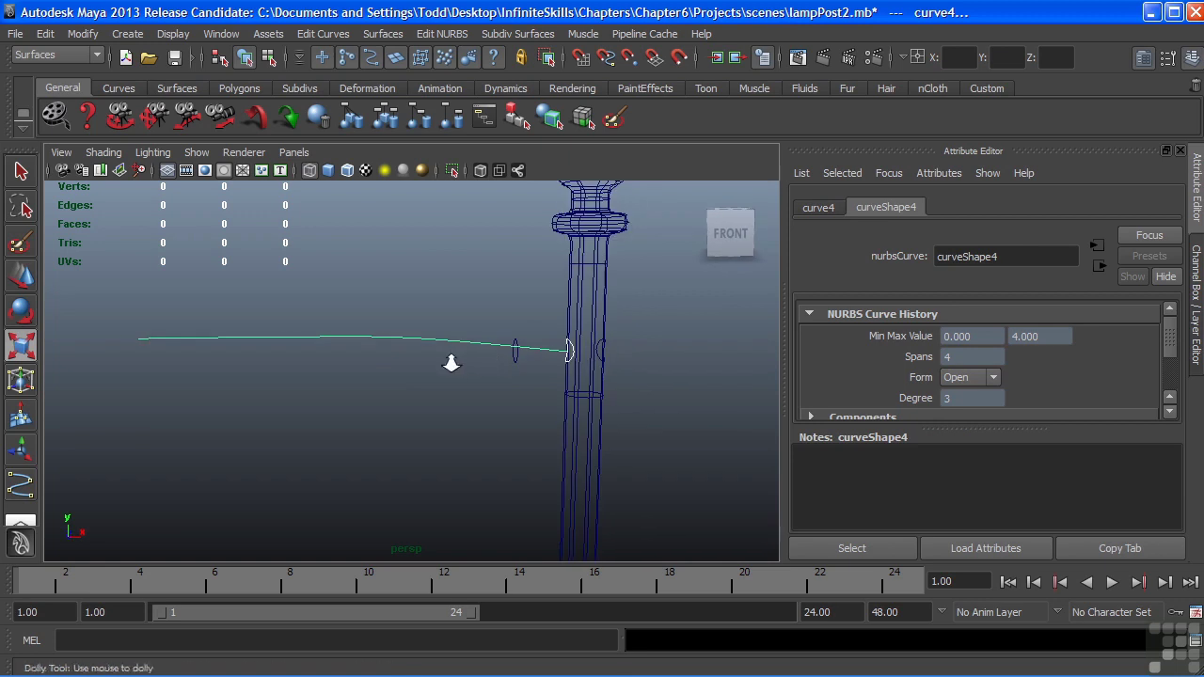
{"action": "right_click_drag", "start_coordinate": [451, 363], "coordinate": [457, 341], "text": "alt"}
{"action": "left_click", "coordinate": [390, 34]}
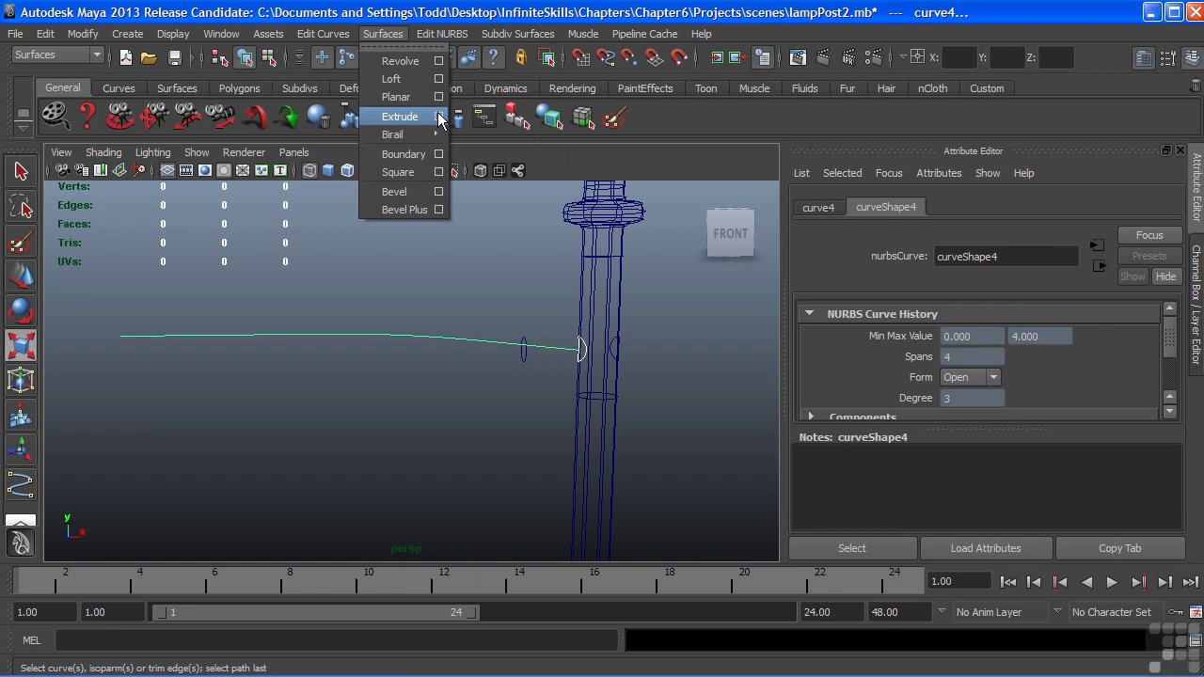
{"action": "left_click", "coordinate": [438, 117]}
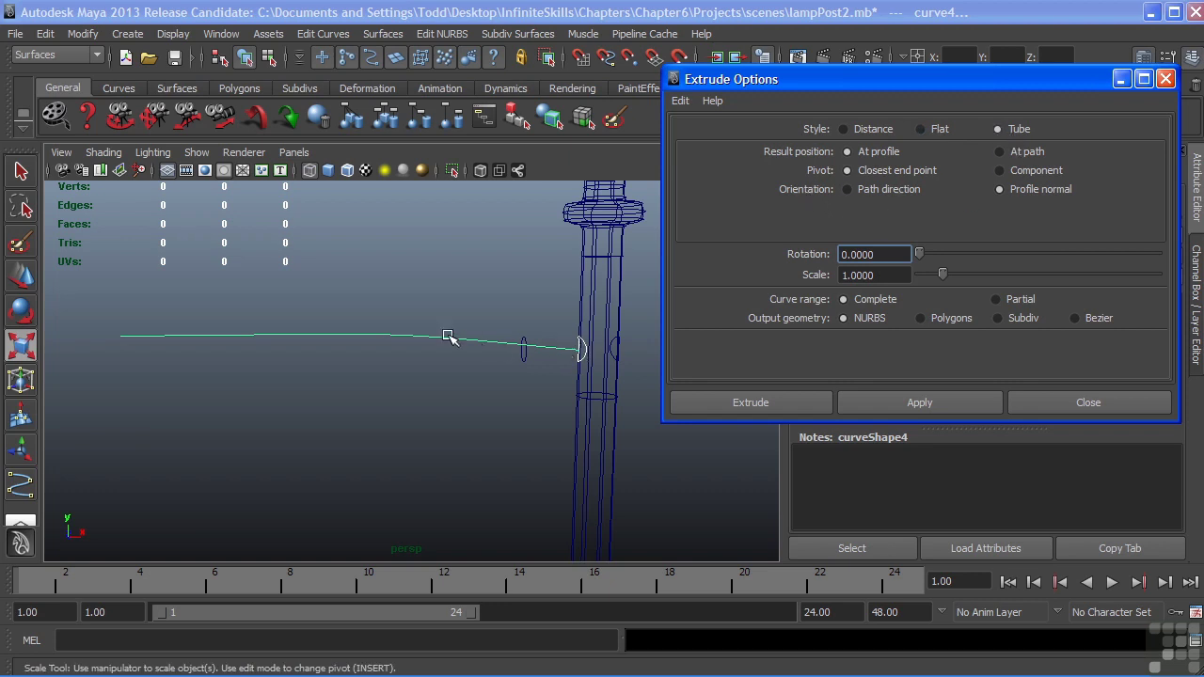
{"action": "left_click", "coordinate": [883, 189]}
{"action": "left_click", "coordinate": [761, 403]}
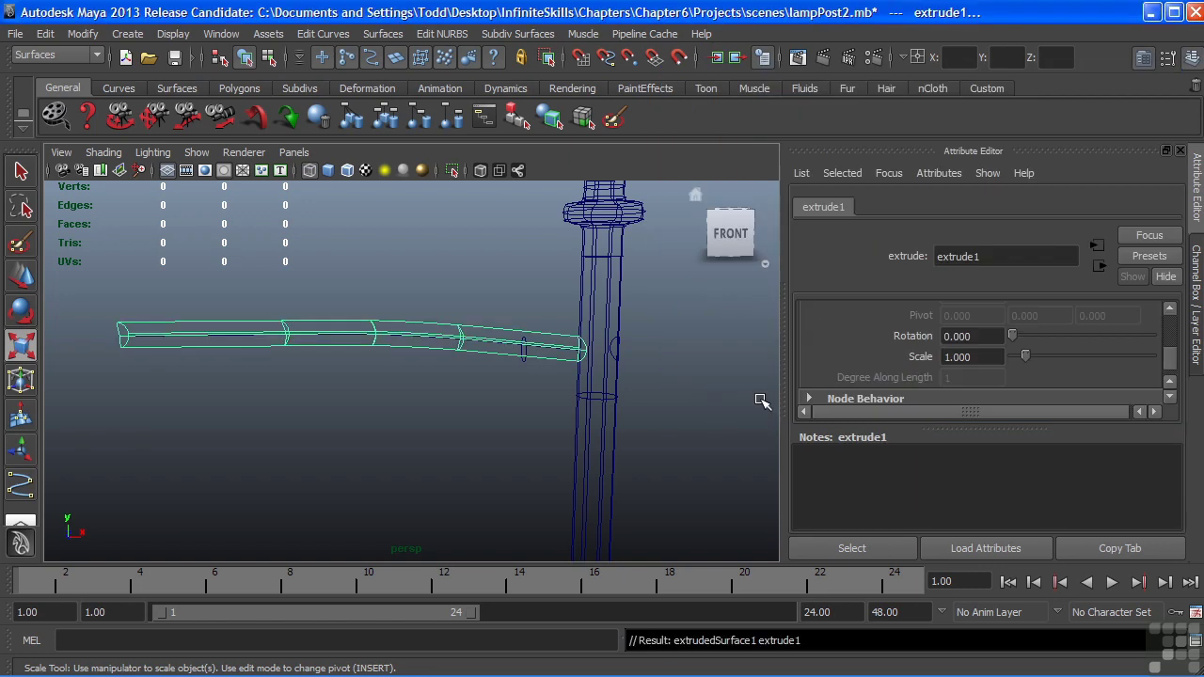
- Inspect the extruded arm in shaded display from several angles, including its open outer end
{"action": "mouse_move", "coordinate": [493, 382]}
{"action": "left_mouse_down", "text": "alt"}
{"action": "mouse_move", "coordinate": [457, 372]}
{"action": "mouse_move", "coordinate": [475, 379]}
{"action": "left_mouse_up", "text": "alt"}
{"action": "key", "text": "5"}
{"action": "mouse_move", "coordinate": [551, 408]}
{"action": "left_mouse_down", "text": "alt"}
{"action": "mouse_move", "coordinate": [511, 392]}
{"action": "mouse_move", "coordinate": [532, 393]}
{"action": "mouse_move", "coordinate": [476, 389]}
{"action": "mouse_move", "coordinate": [531, 392]}
{"action": "mouse_move", "coordinate": [303, 358]}
{"action": "left_mouse_up", "text": "alt"}
{"action": "right_click_drag", "start_coordinate": [304, 357], "coordinate": [470, 367], "text": "alt"}
{"action": "key", "text": "r"}
{"action": "left_click_drag", "start_coordinate": [484, 365], "coordinate": [485, 341], "text": "alt"}
- Show the control vertices of the arm's path curve and examine their spacing along the tube in wireframe display
{"action": "left_click", "coordinate": [344, 331]}
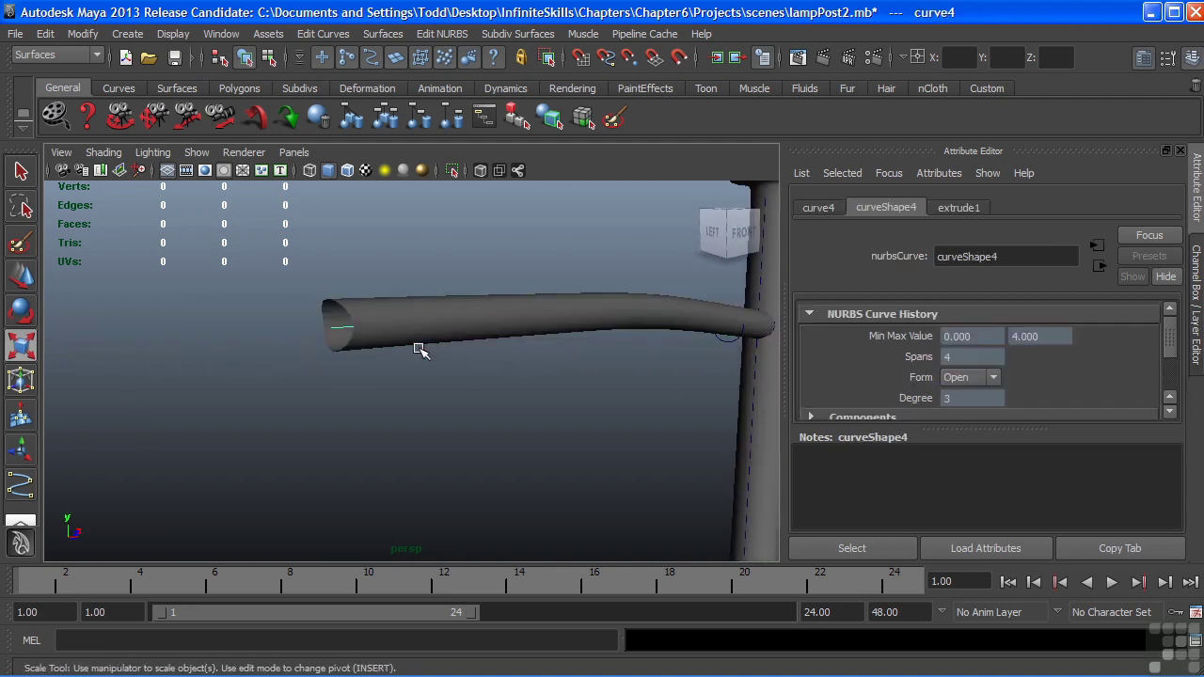
{"action": "left_click", "coordinate": [420, 349]}
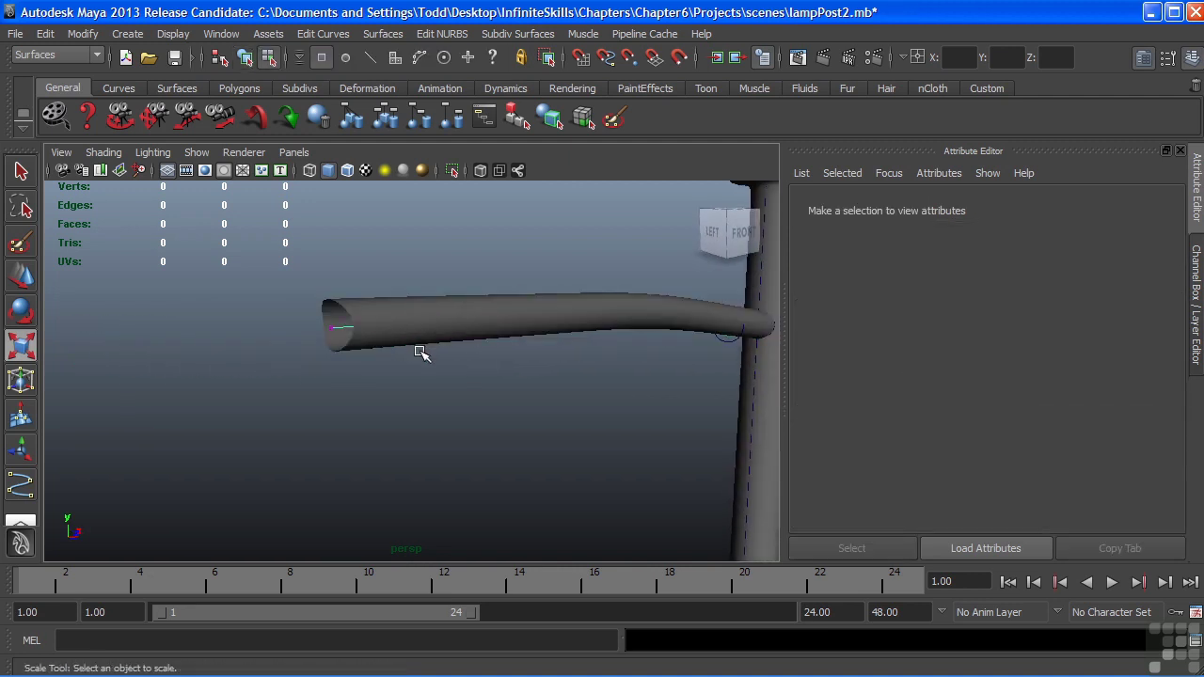
{"action": "key", "text": "4"}
{"action": "left_click_drag", "start_coordinate": [580, 366], "coordinate": [442, 360], "text": "alt"}
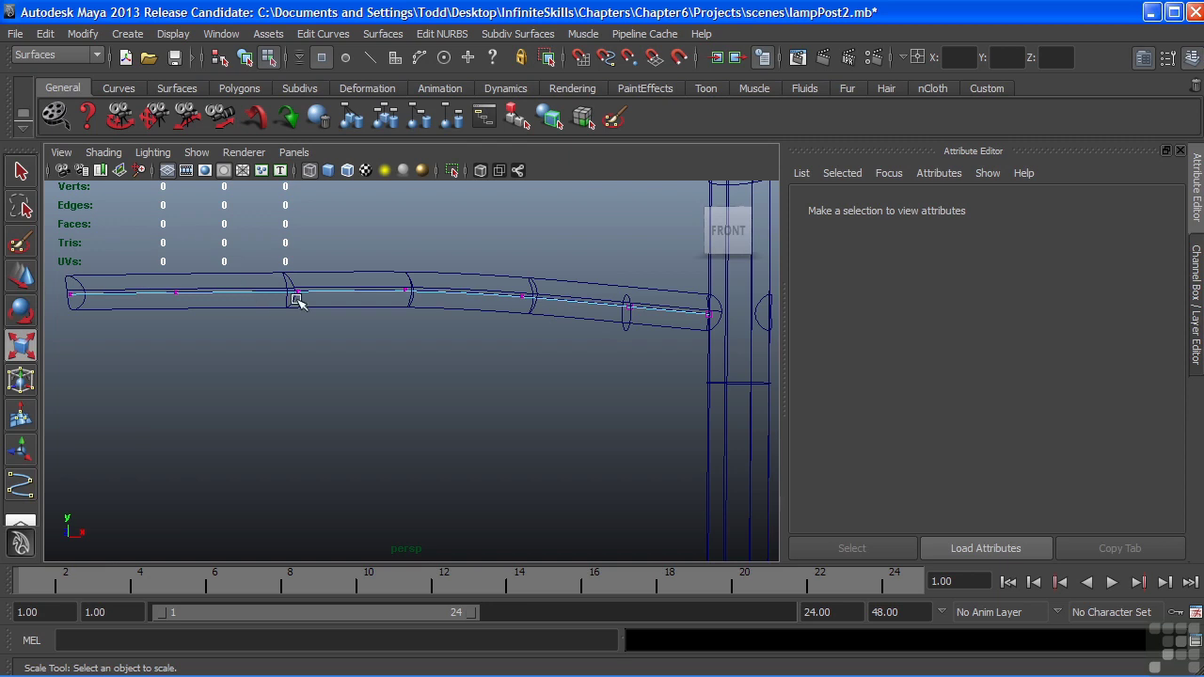
{"action": "right_click_drag", "start_coordinate": [653, 301], "coordinate": [527, 307], "text": "alt"}
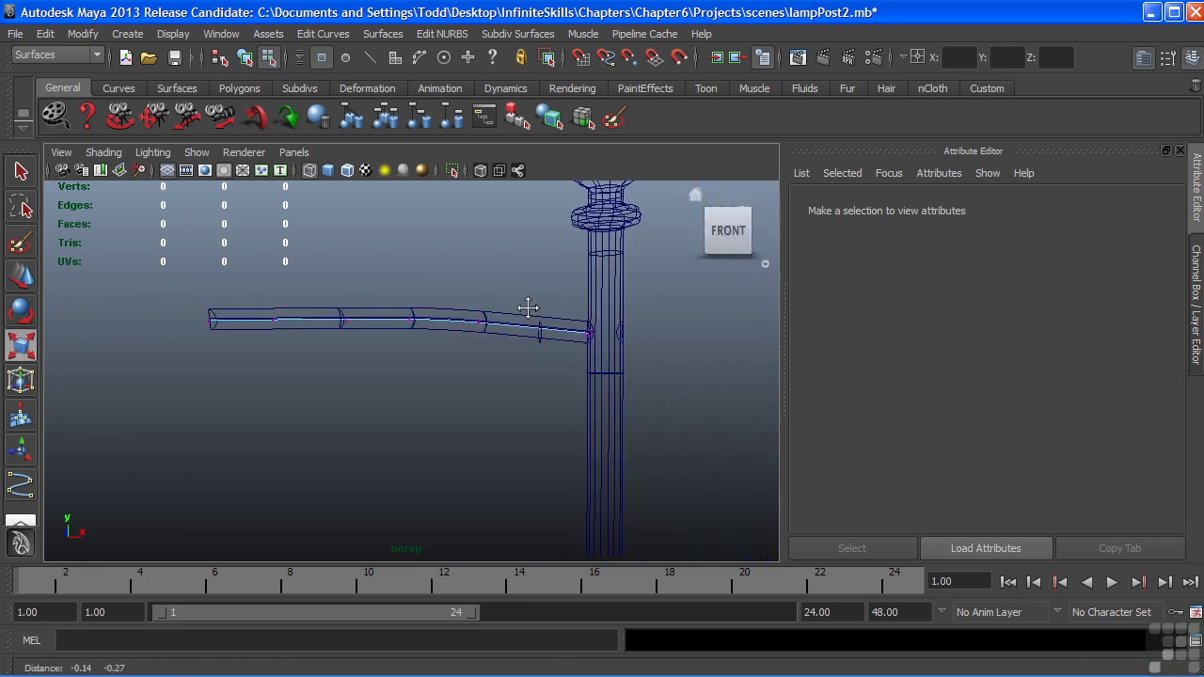
{"action": "key", "text": "r"}
{"action": "left_click_drag", "start_coordinate": [527, 307], "coordinate": [499, 304], "text": "alt"}
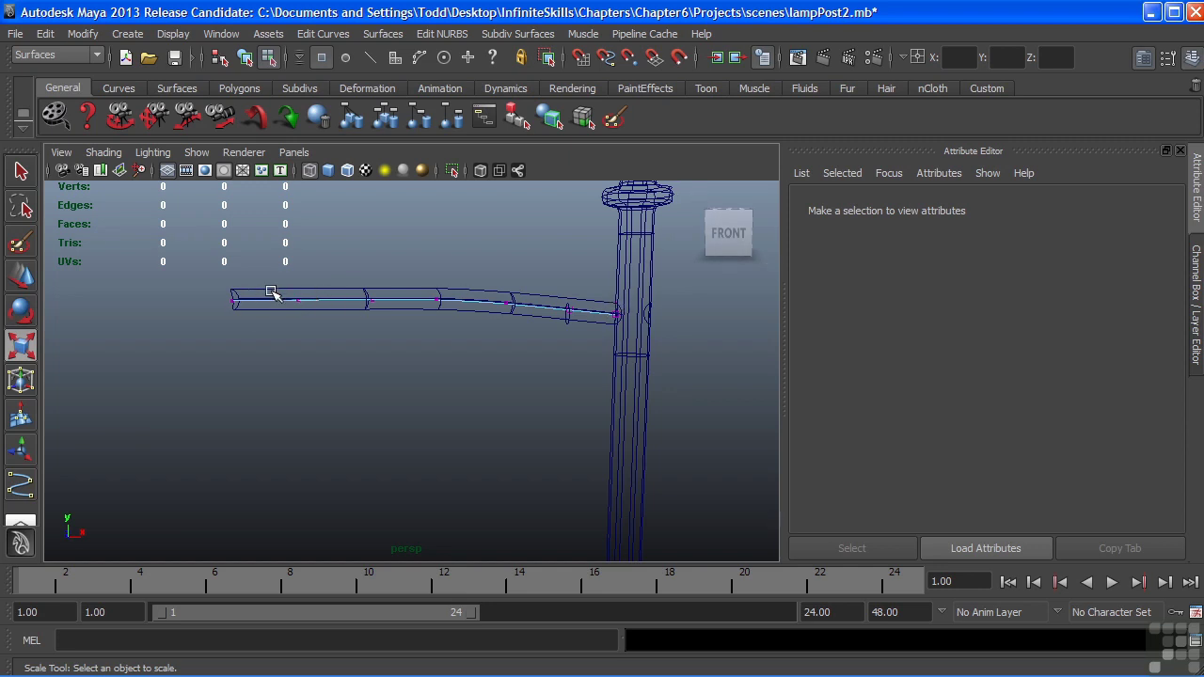
{"action": "left_click_drag", "start_coordinate": [249, 305], "coordinate": [352, 330], "text": "alt"}
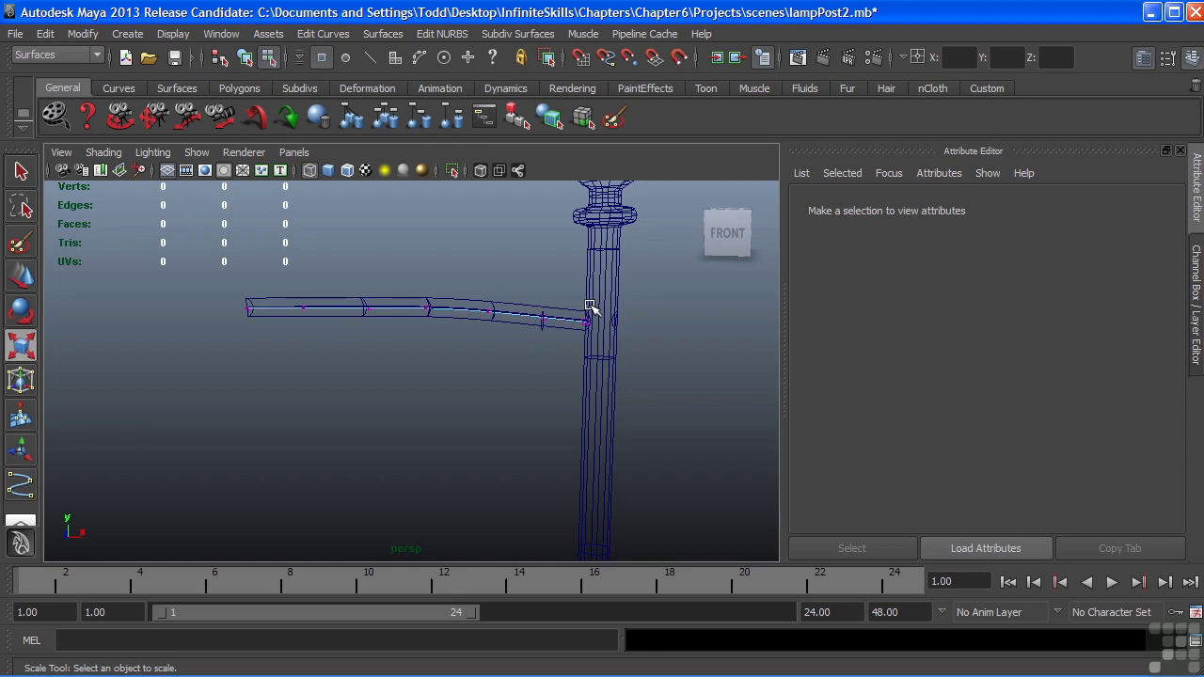
- Select the extruded arm surface in object mode and set its extrude history's Scale to 0.6 to taper the outer end
{"action": "left_click", "coordinate": [570, 326]}
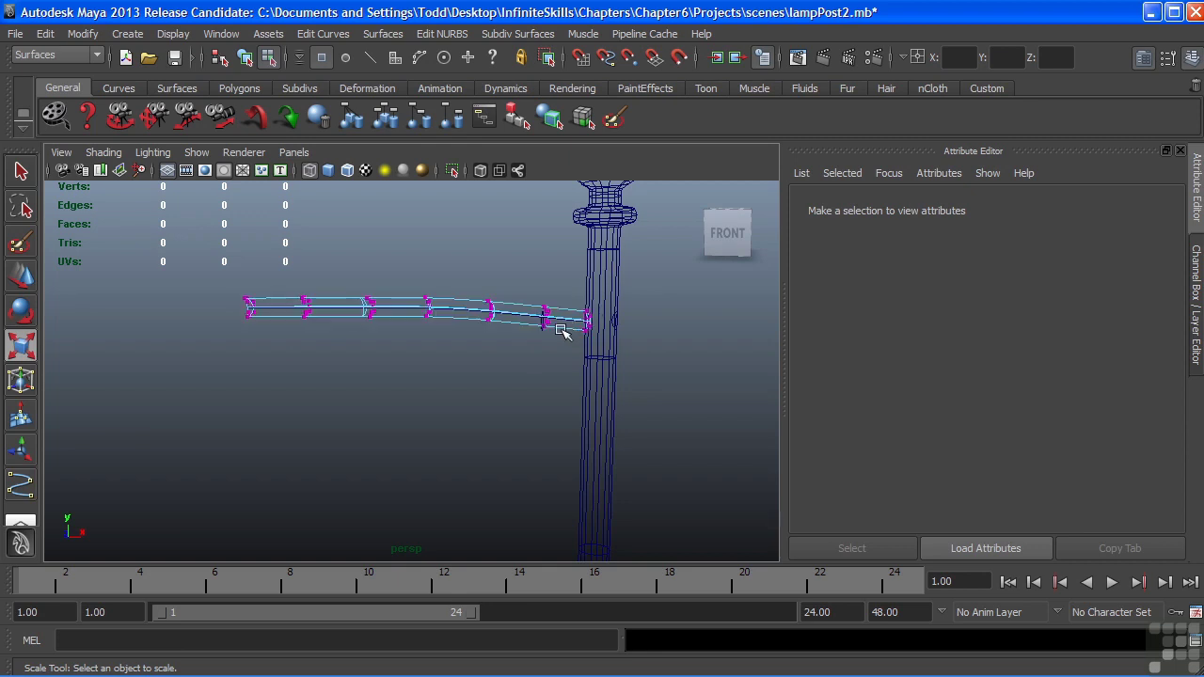
{"action": "key", "text": "F8"}
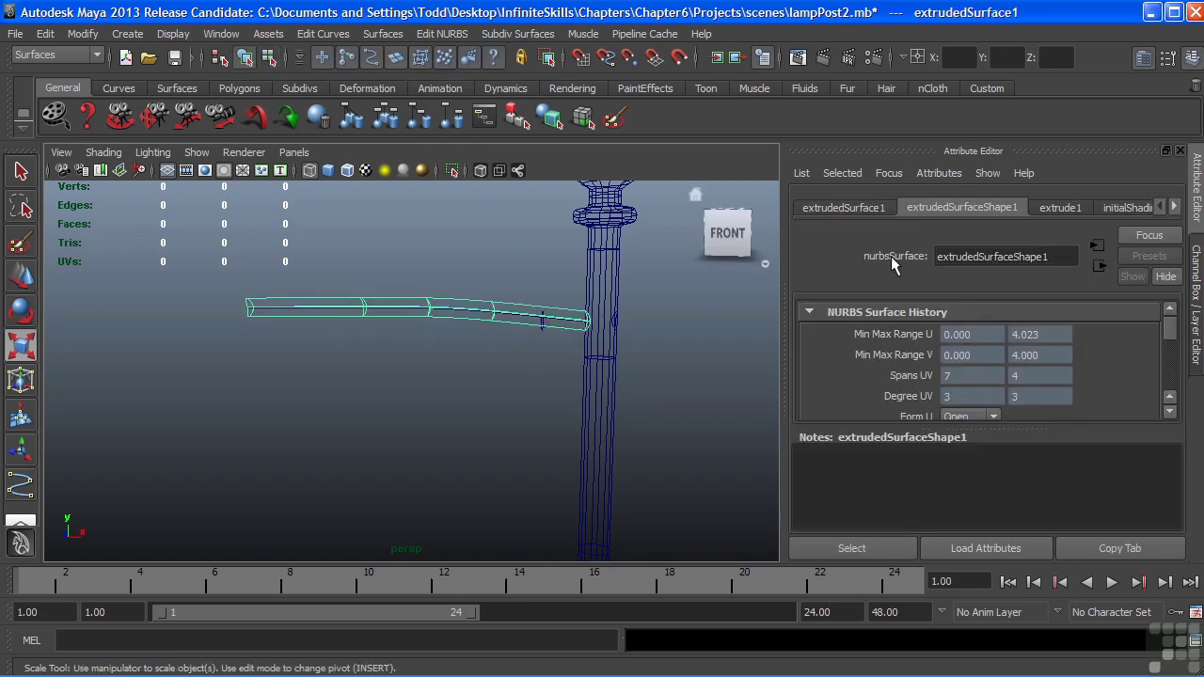
{"action": "left_click", "coordinate": [1059, 208]}
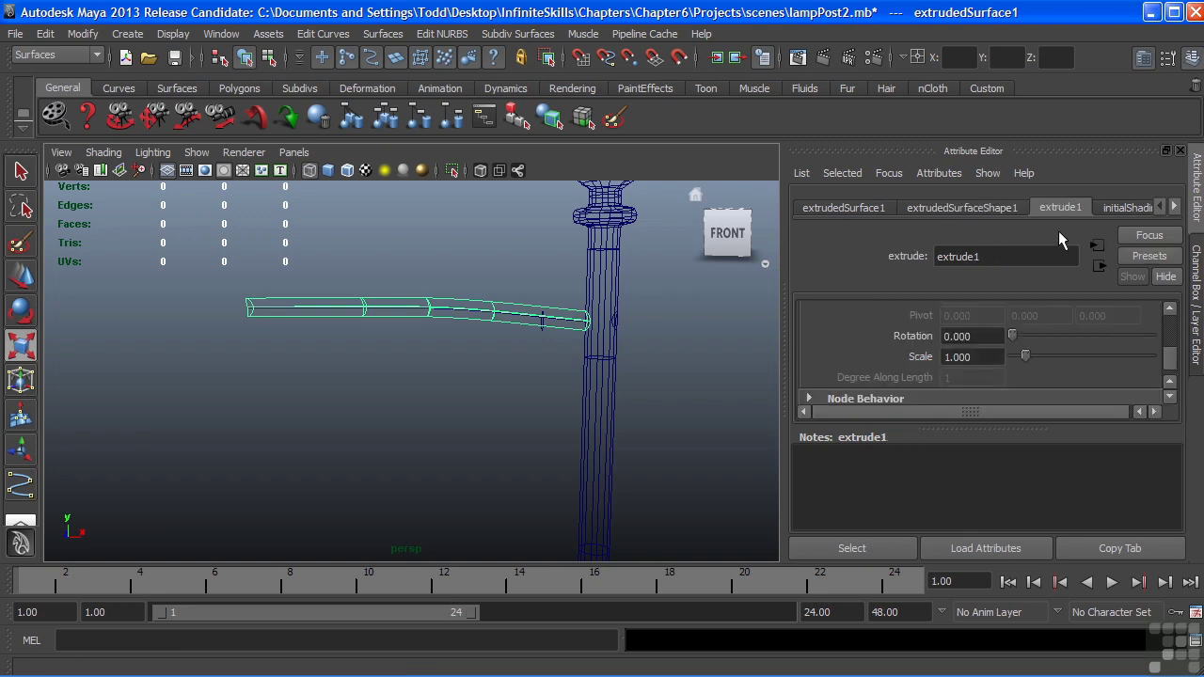
{"action": "mouse_move", "coordinate": [1167, 362]}
{"action": "left_mouse_down"}
{"action": "mouse_move", "coordinate": [1167, 343]}
{"action": "mouse_move", "coordinate": [1167, 371]}
{"action": "left_mouse_up"}
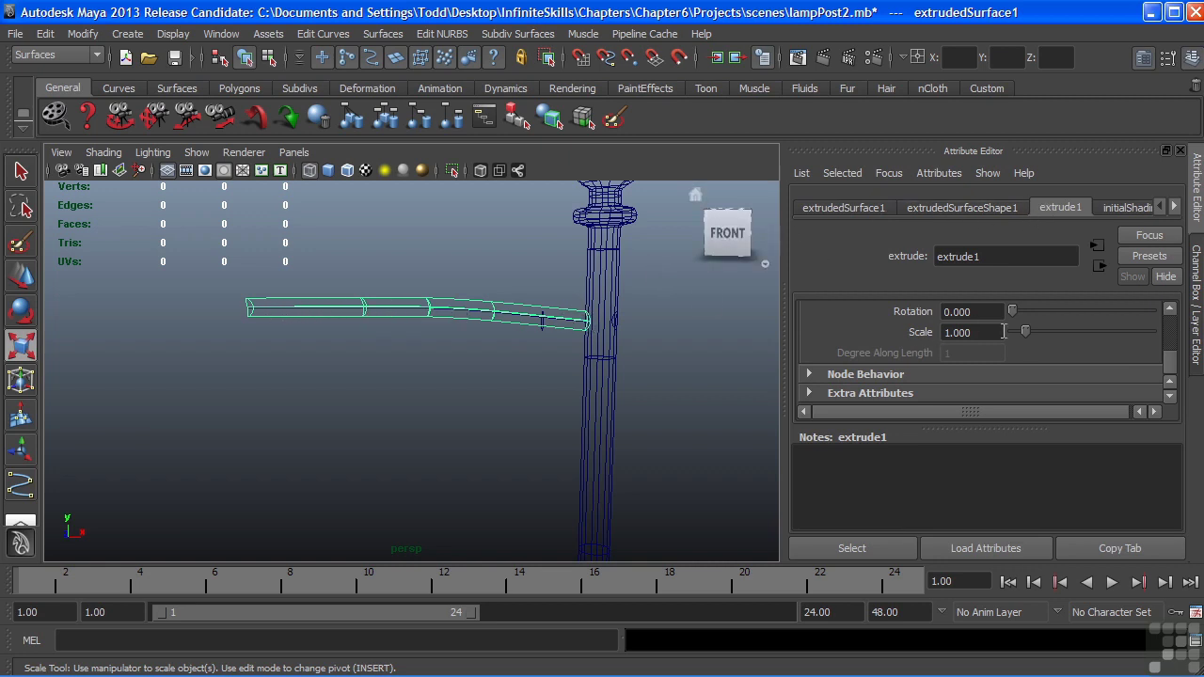
{"action": "mouse_move", "coordinate": [1023, 330]}
{"action": "left_mouse_down"}
{"action": "mouse_move", "coordinate": [1098, 329]}
{"action": "mouse_move", "coordinate": [1021, 332]}
{"action": "left_mouse_up"}
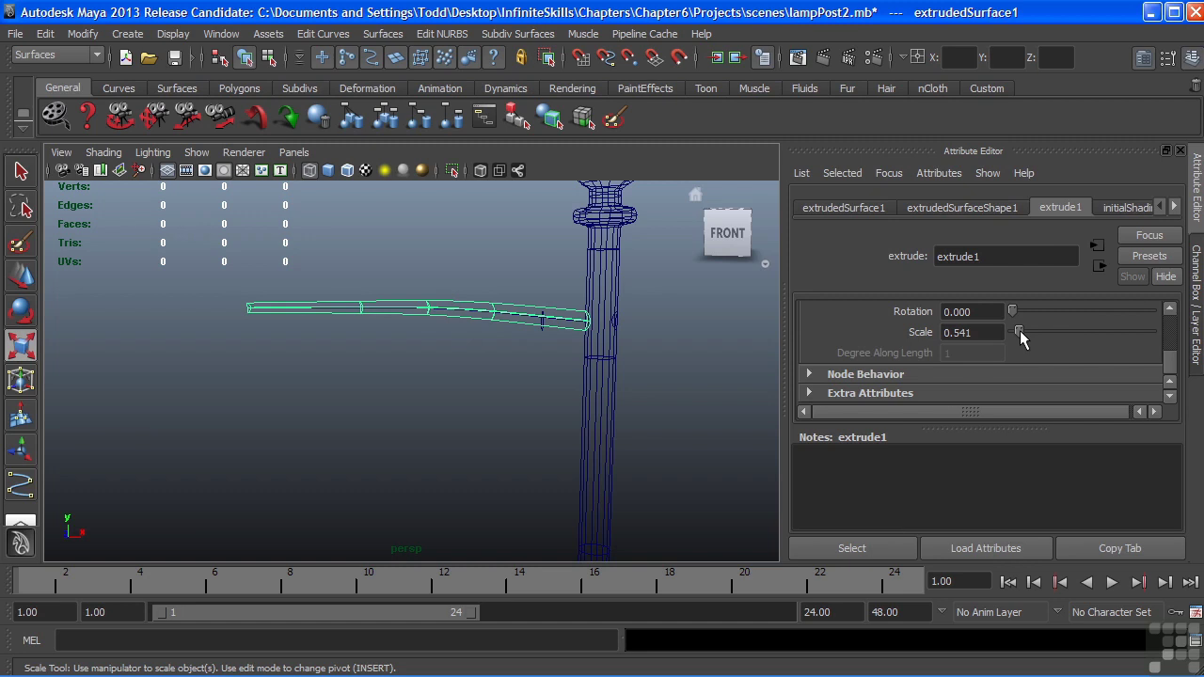
{"action": "left_click", "coordinate": [995, 339]}
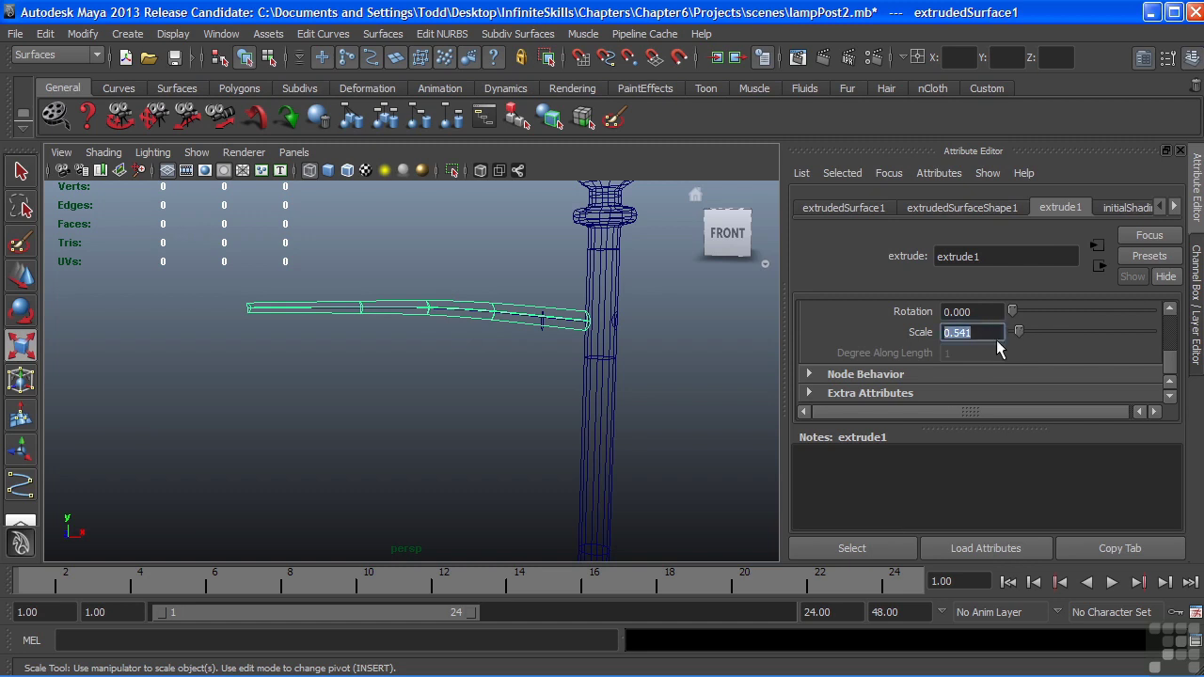
{"action": "type", "text": "0.6"}
{"action": "key", "text": "Return"}
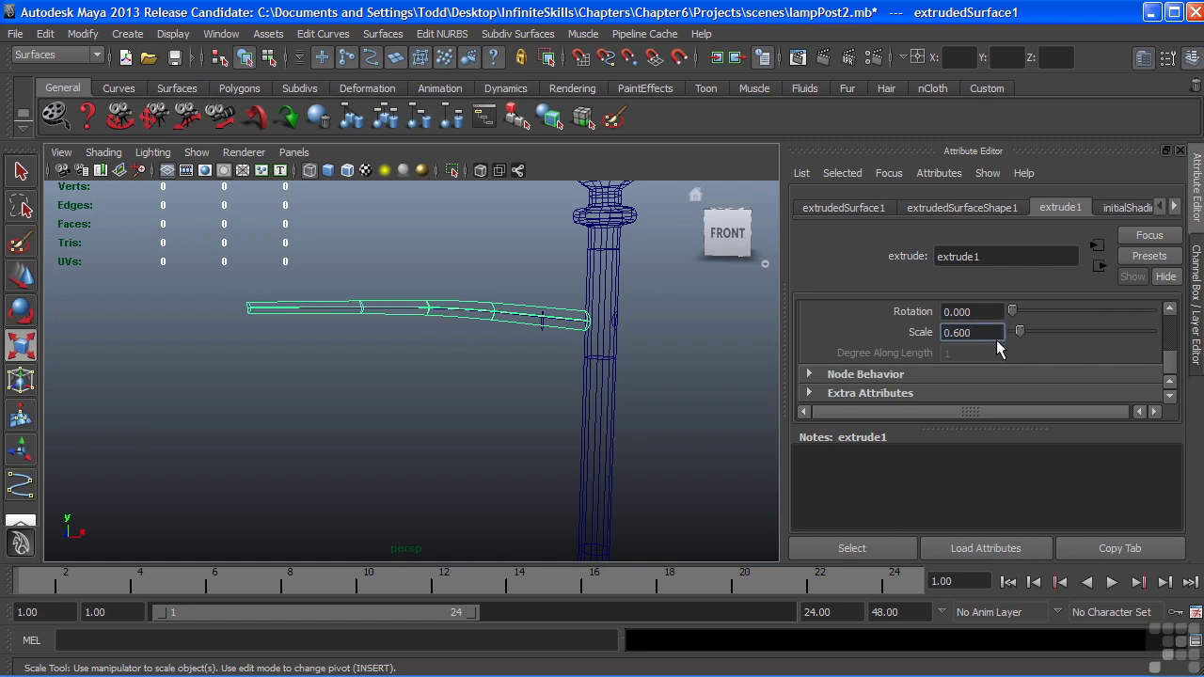
- Deselect the arm, return it to object mode, and examine the whole lamp post in shaded display
{"action": "left_click", "coordinate": [517, 370]}
{"action": "scroll", "coordinate": [527, 368], "scroll_direction": "down", "scroll_amount": 5}
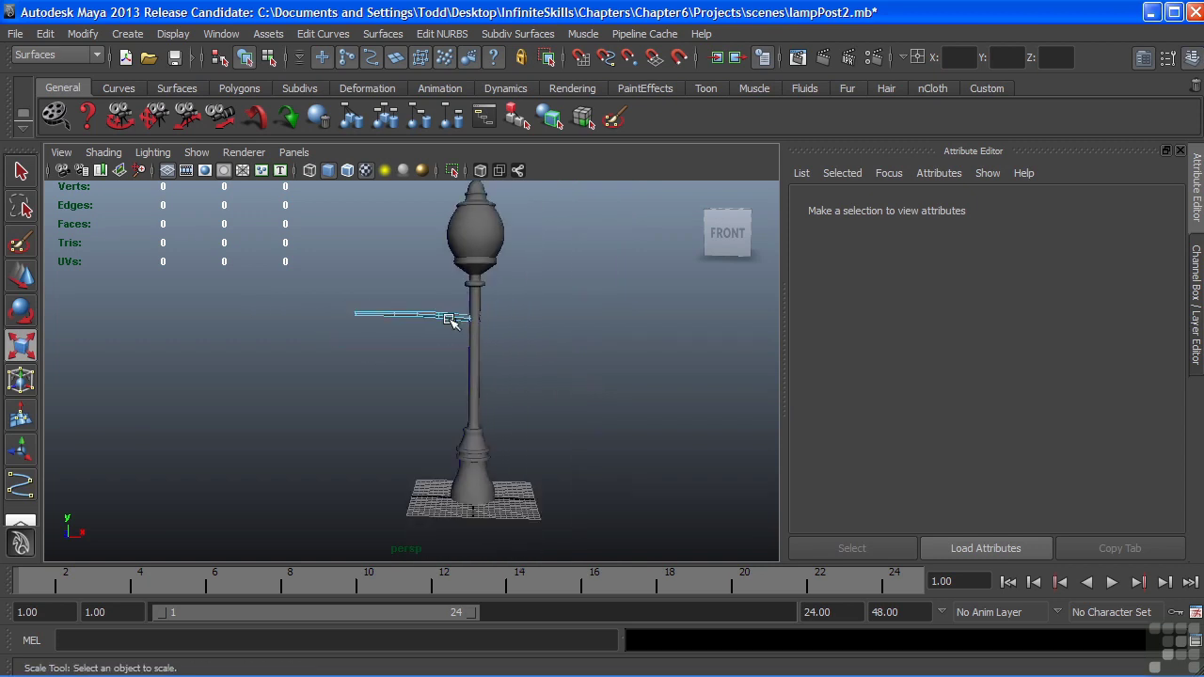
{"action": "right_click_drag", "start_coordinate": [451, 318], "coordinate": [501, 299]}
{"action": "left_click_drag", "start_coordinate": [449, 363], "coordinate": [531, 369], "text": "alt"}
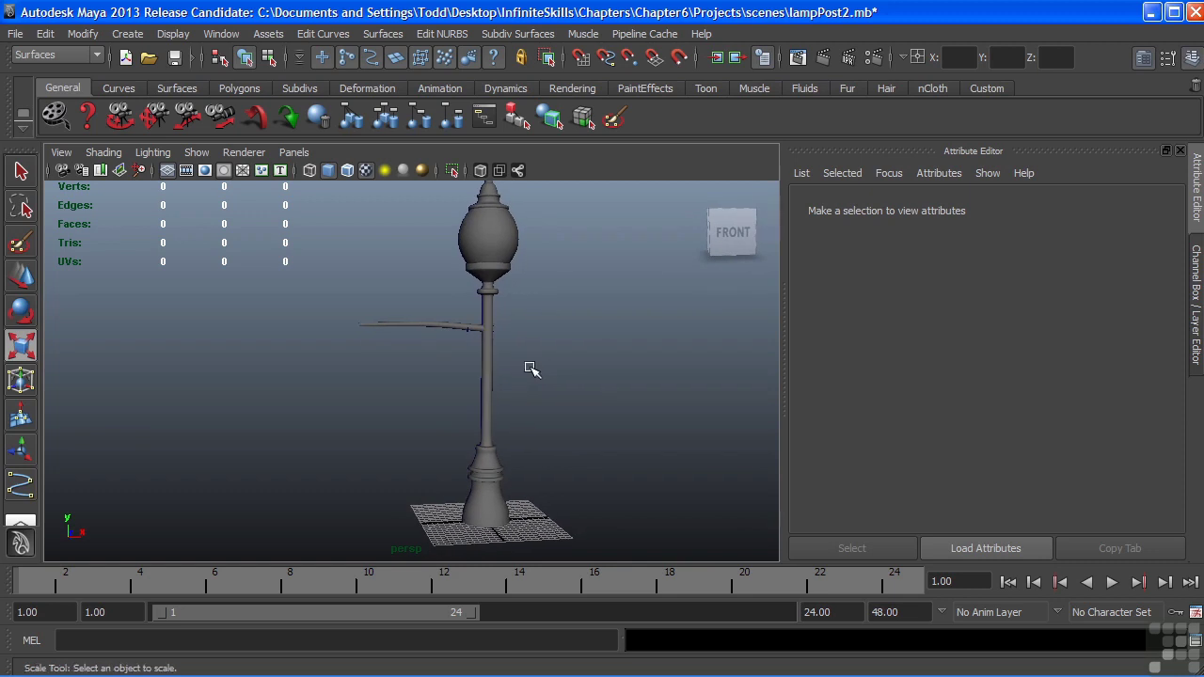